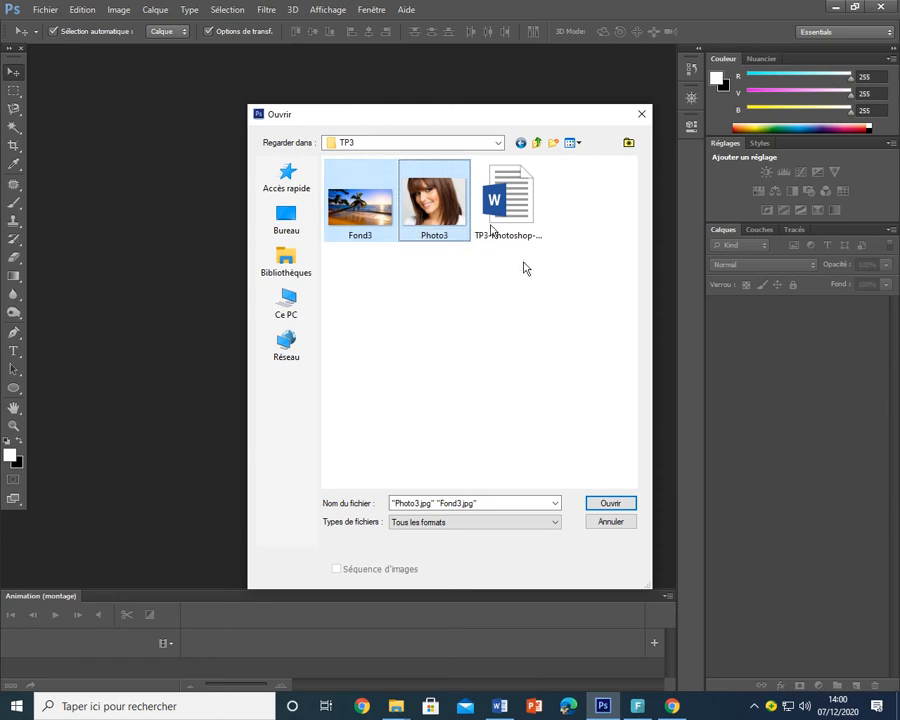
# - Open Fond3.jpg and Photo3.jpg together, check both document tabs, then switch to the Word sheet
pyautogui.click(606, 503)
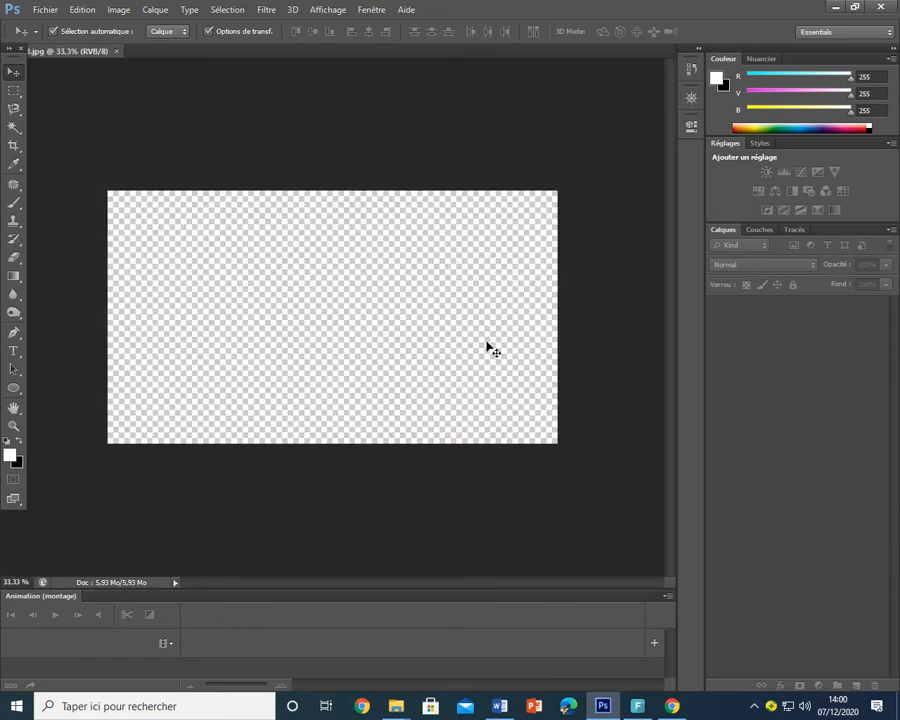
pyautogui.click(84, 53)
pyautogui.click(162, 52)
pyautogui.click(84, 53)
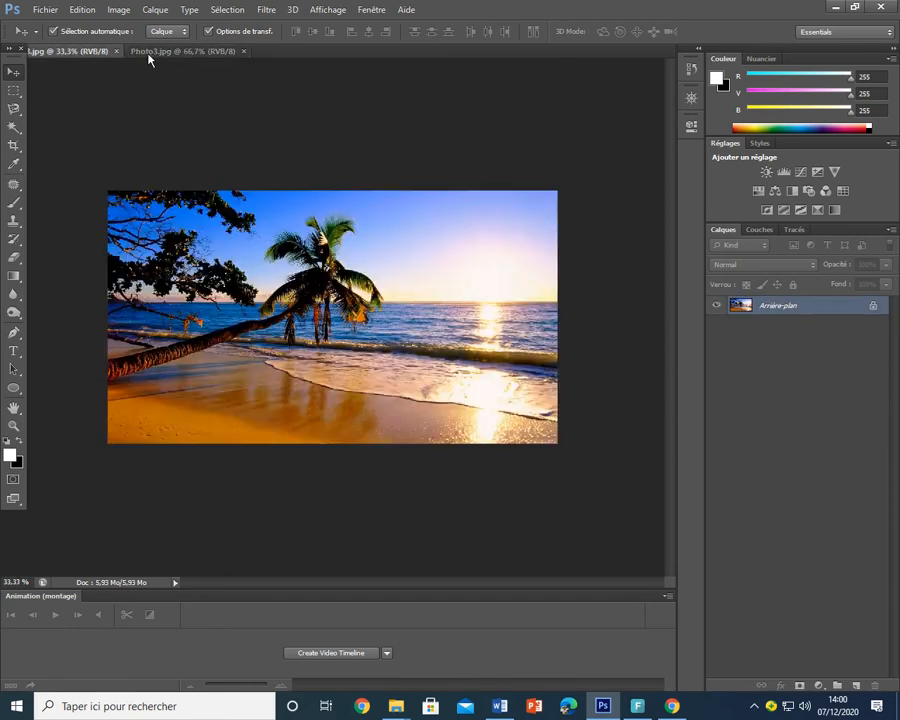
pyautogui.click(161, 53)
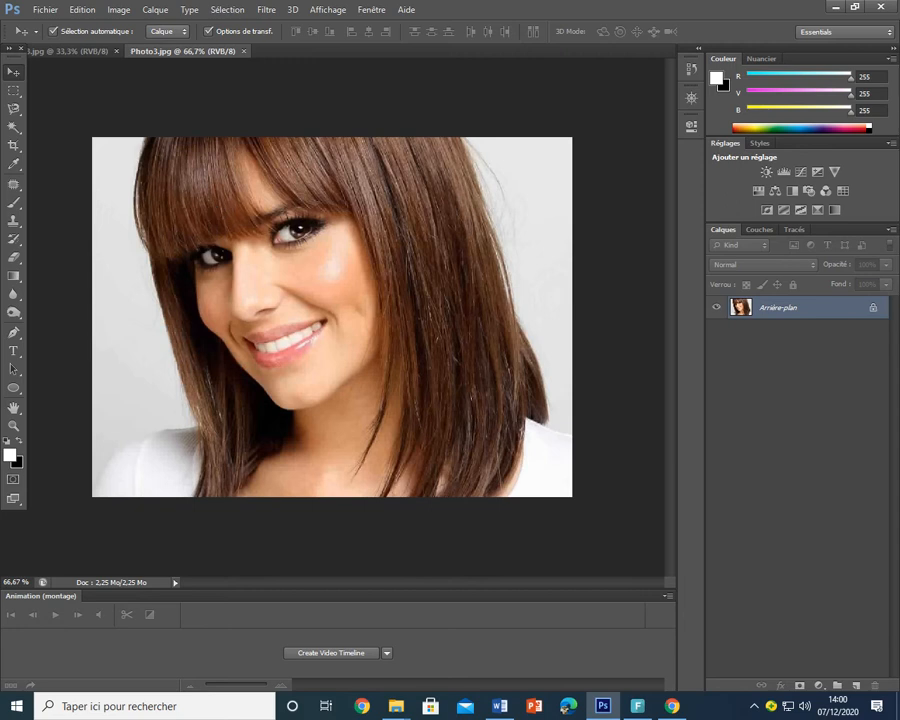
pyautogui.hotkey('alt', 'Tab')
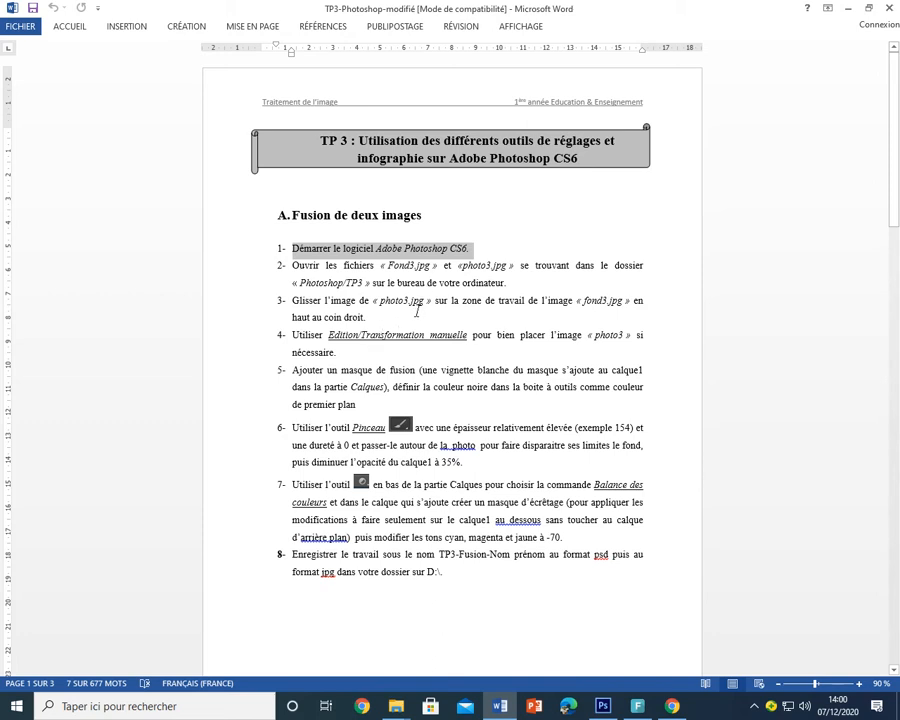
# - Highlight step 3 of the TP 3 sheet in Word and return to Photoshop
pyautogui.tripleClick(421, 300)
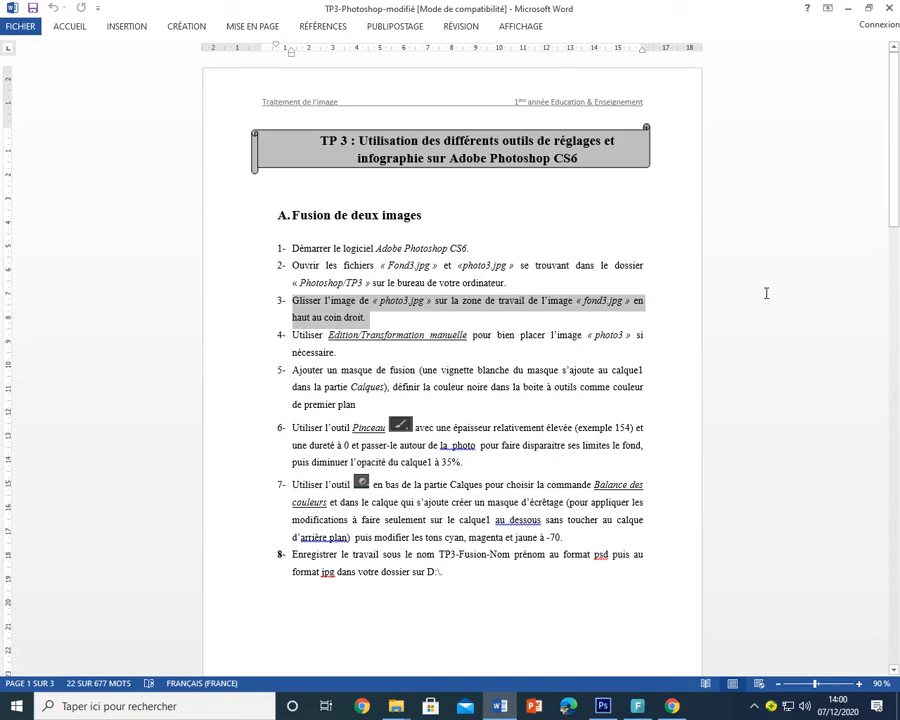
pyautogui.hotkey('alt', 'Tab')
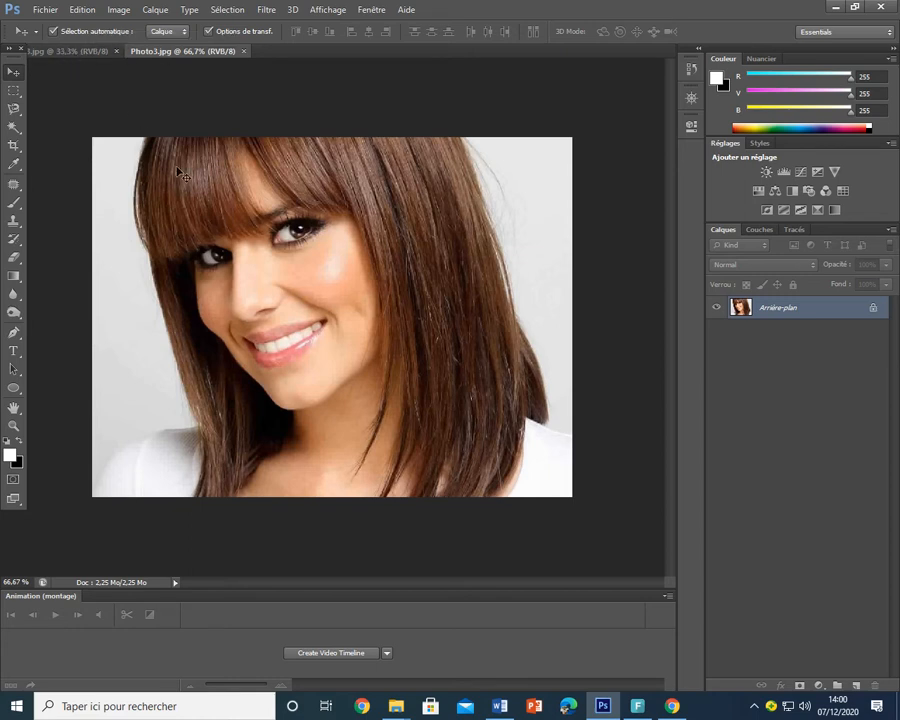
# - Drag Photo3 onto Fond3 as a new layer and scale it down into the top-right corner
pyautogui.moveTo(162, 193); pyautogui.dragTo(438, 271)
pyautogui.moveTo(512, 282); pyautogui.dragTo(421, 251)
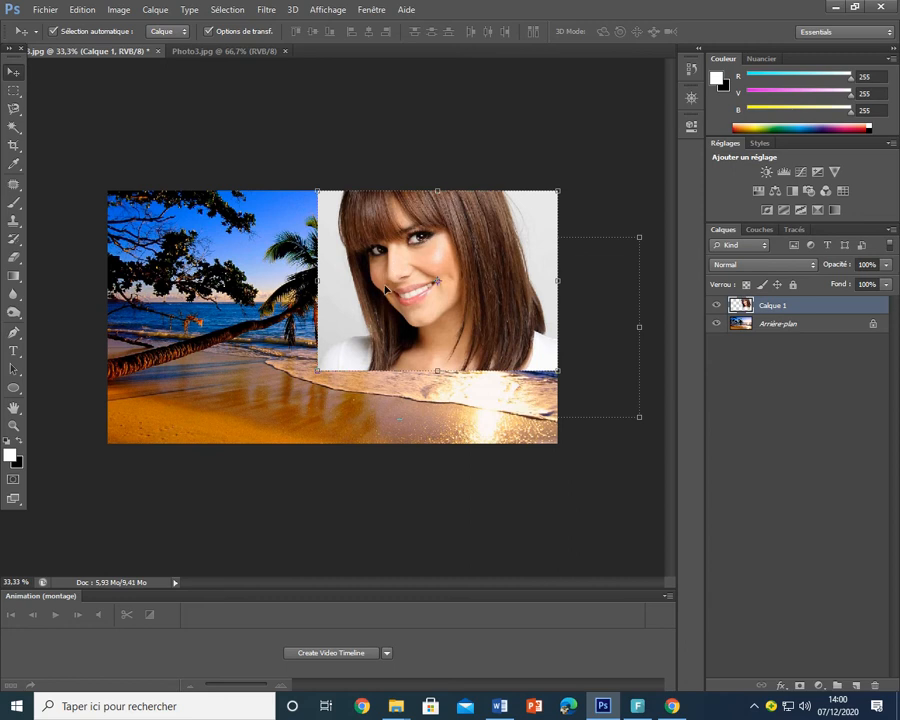
pyautogui.click(82, 10)
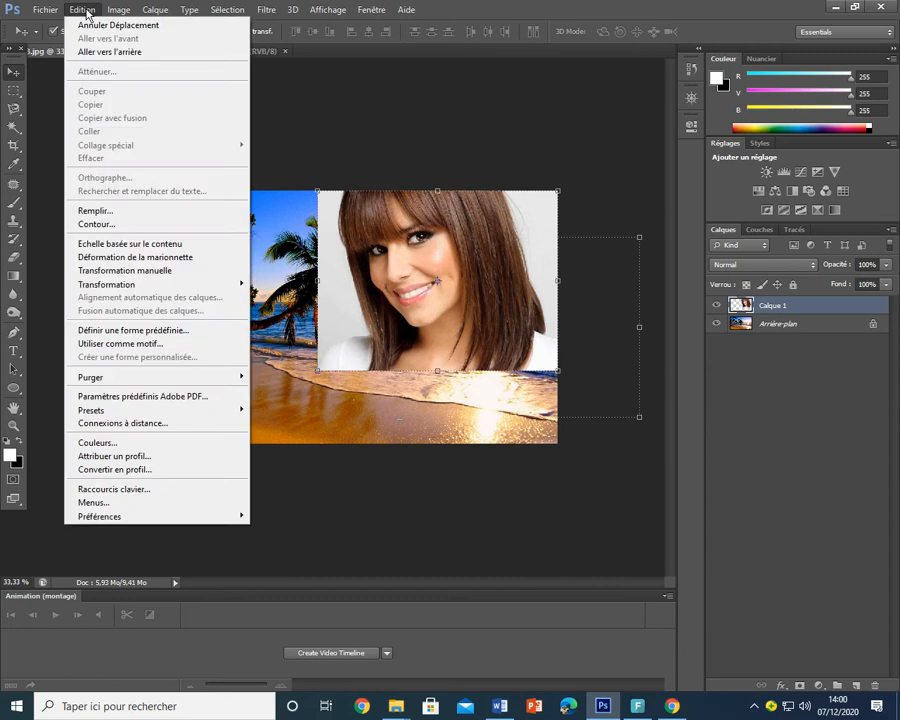
pyautogui.click(133, 271)
pyautogui.moveTo(316, 374); pyautogui.dragTo(321, 397)
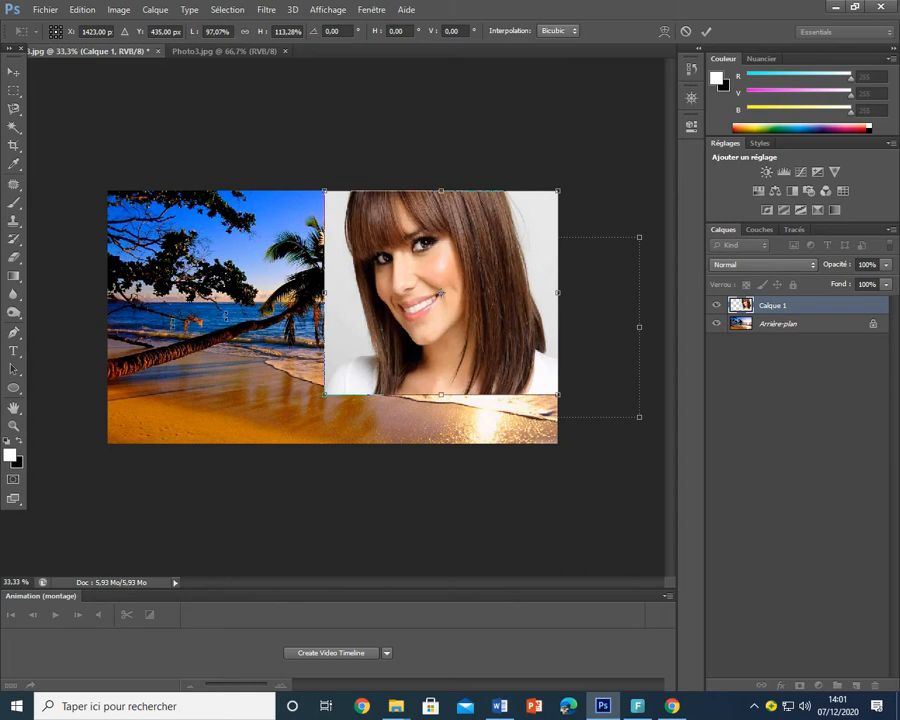
pyautogui.click(708, 32)
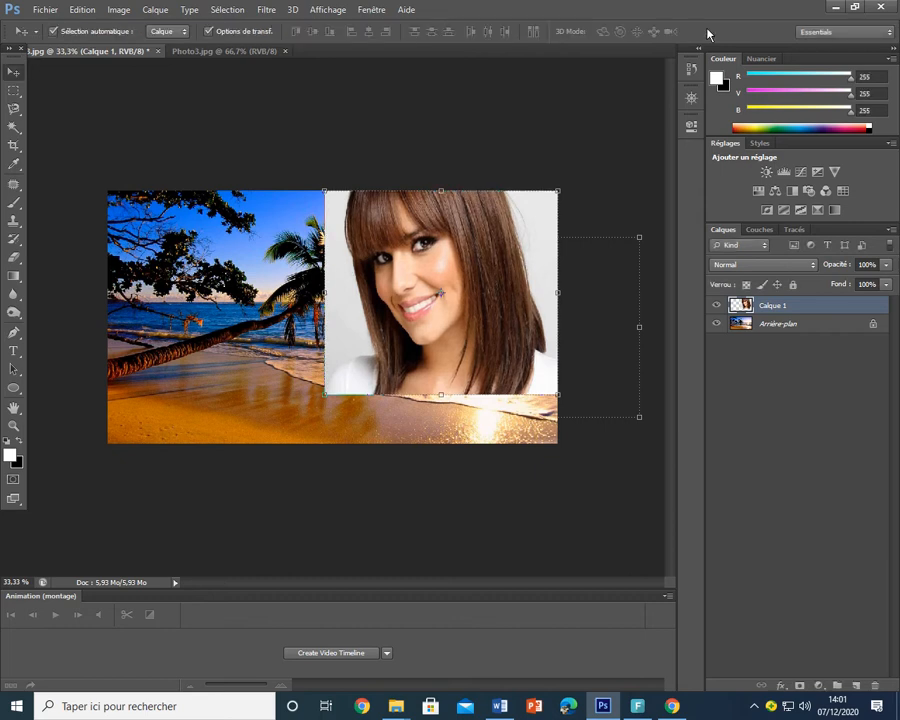
pyautogui.click(258, 127)
pyautogui.hotkey('alt', 'Tab')
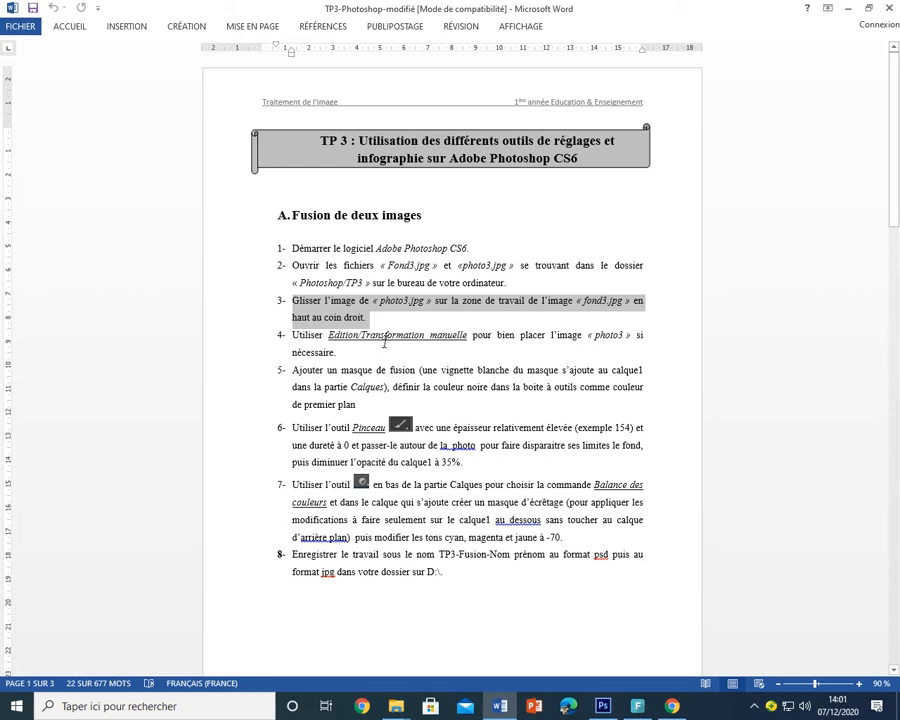
# - Highlight step 5 about the layer mask in Word, then select Calque 1 in Photoshop
pyautogui.click(337, 372)
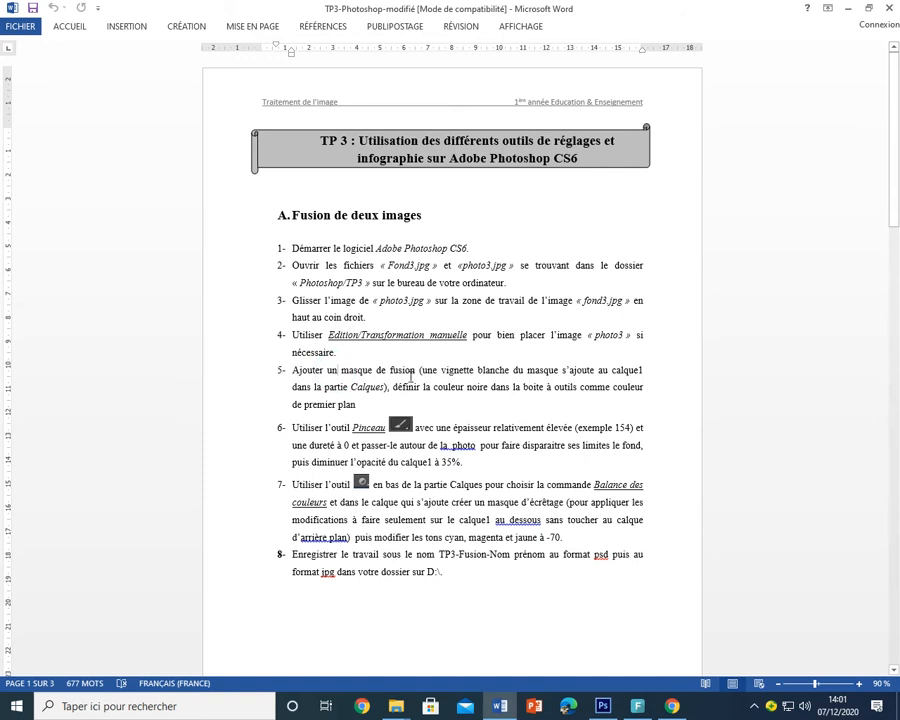
pyautogui.tripleClick(356, 372)
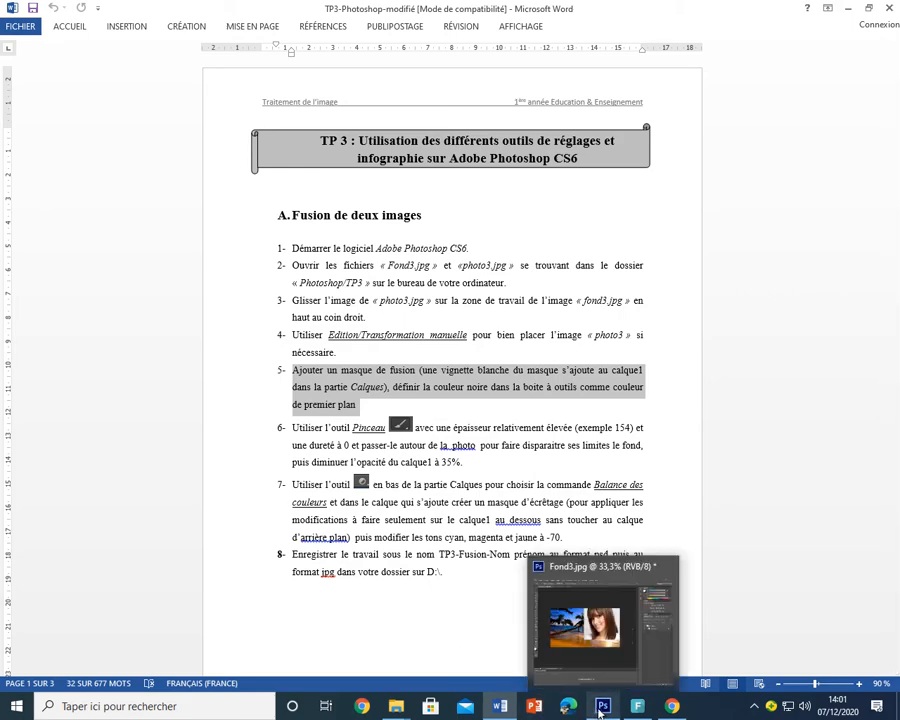
pyautogui.click(602, 706)
pyautogui.click(771, 308)
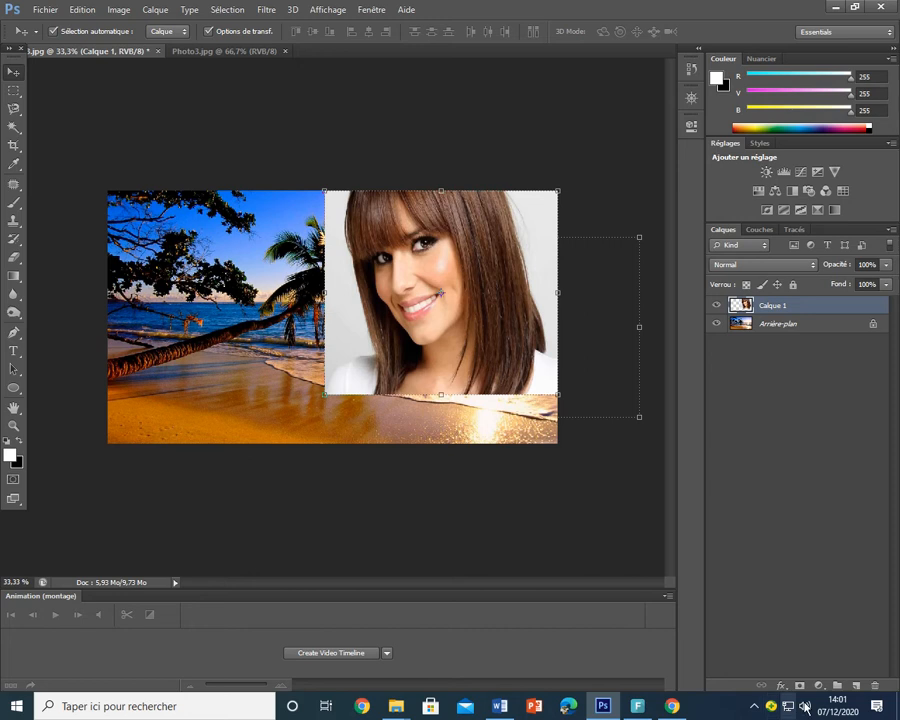
# - Add a layer mask to Calque 1, then check the Word instructions
pyautogui.click(802, 687)
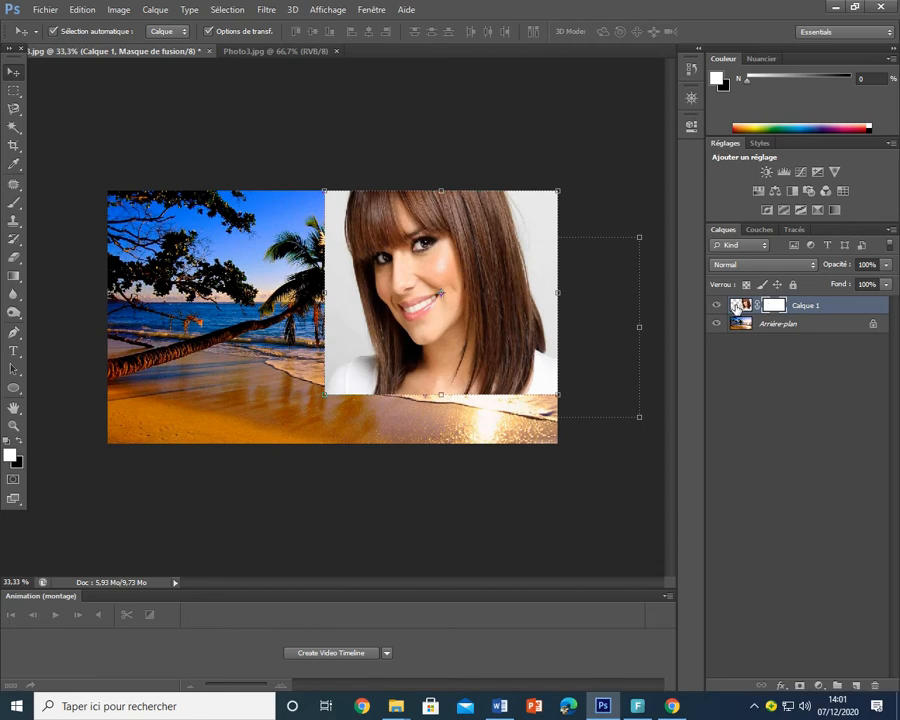
pyautogui.hotkey('alt', 'Tab')
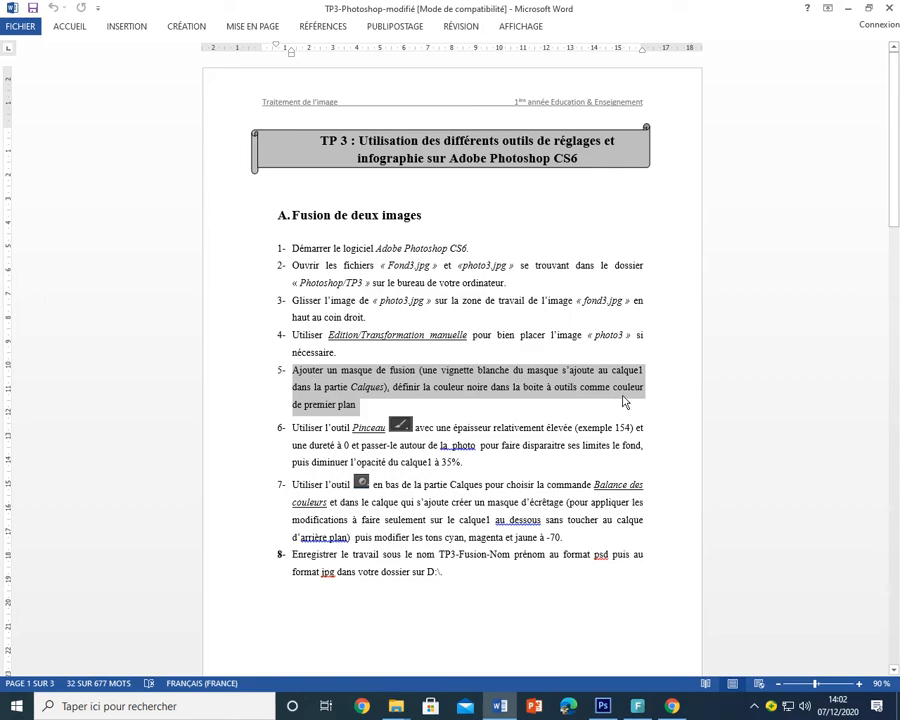
# - Switch from Word back to the Fond3.jpg montage in Photoshop
pyautogui.hotkey('alt', 'Tab')
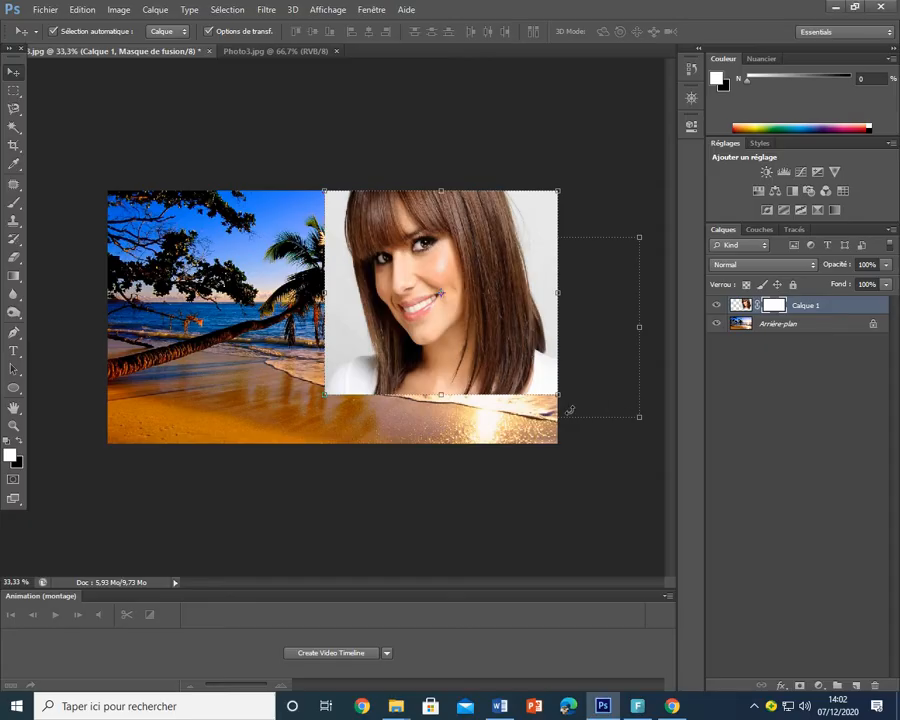
# - Swap colours so black is the foreground, pick the Brush tool, then read step 6
pyautogui.click(20, 442)
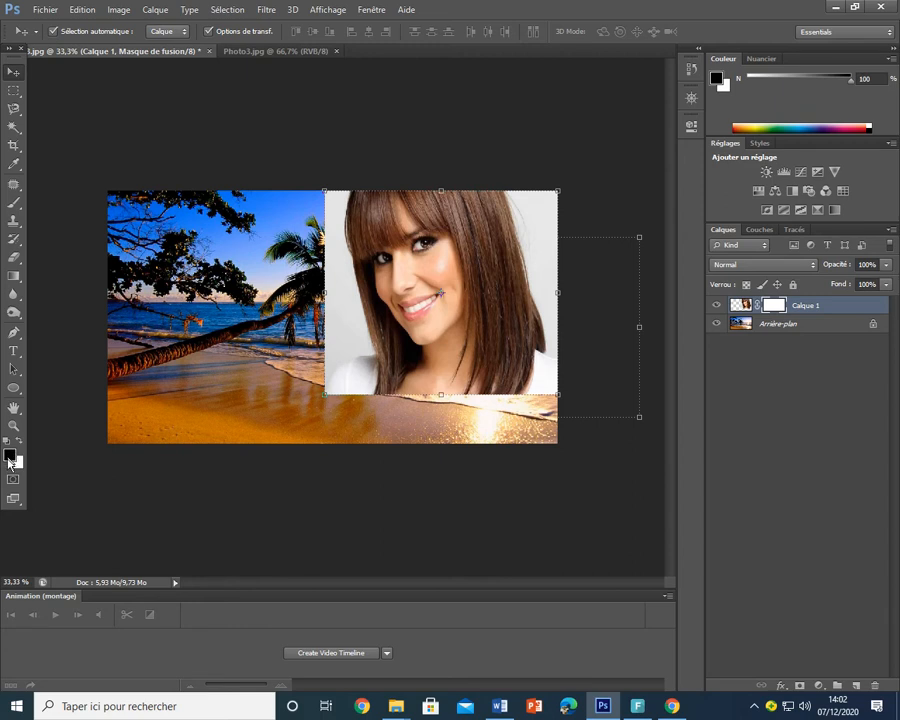
pyautogui.click(14, 206)
pyautogui.hotkey('alt', 'Tab')
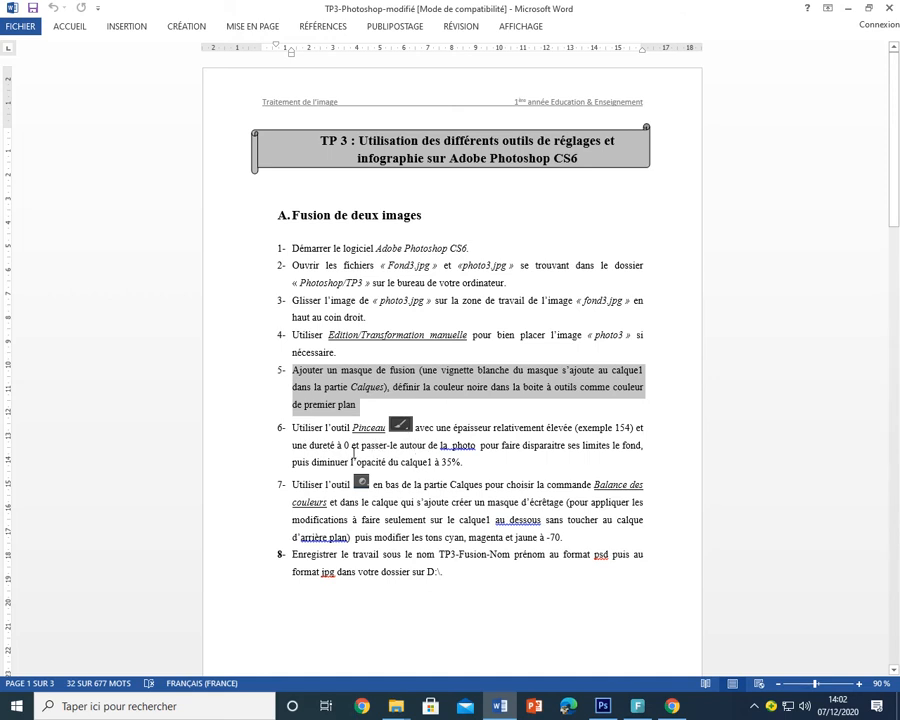
# - Set the brush size to 156 px and raise its hardness
pyautogui.hotkey('alt', 'Tab')
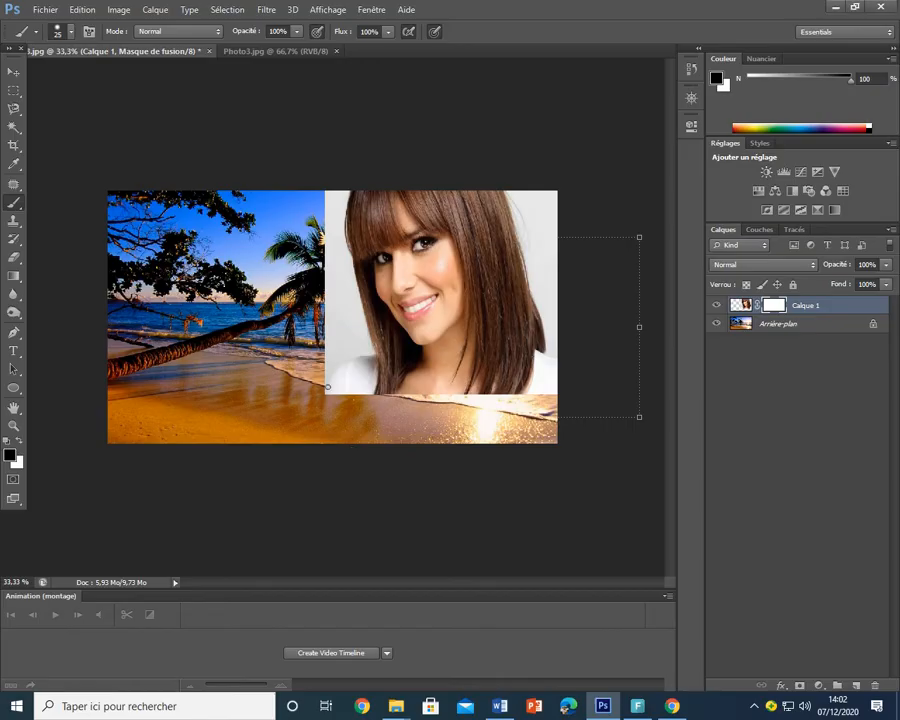
pyautogui.click(66, 31)
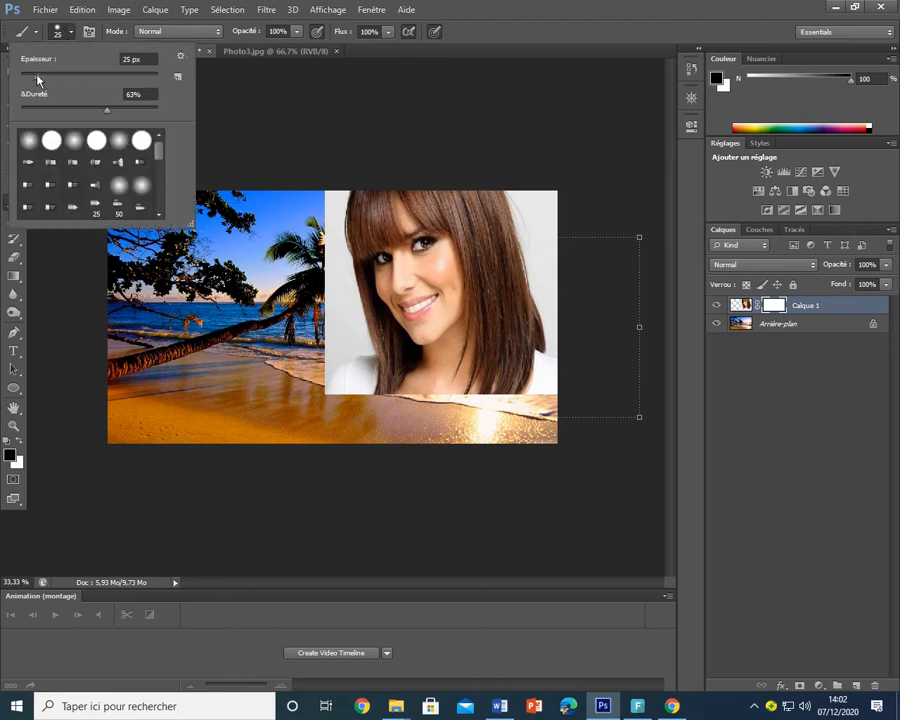
pyautogui.moveTo(37, 77); pyautogui.dragTo(109, 79)
pyautogui.moveTo(106, 112); pyautogui.dragTo(119, 112)
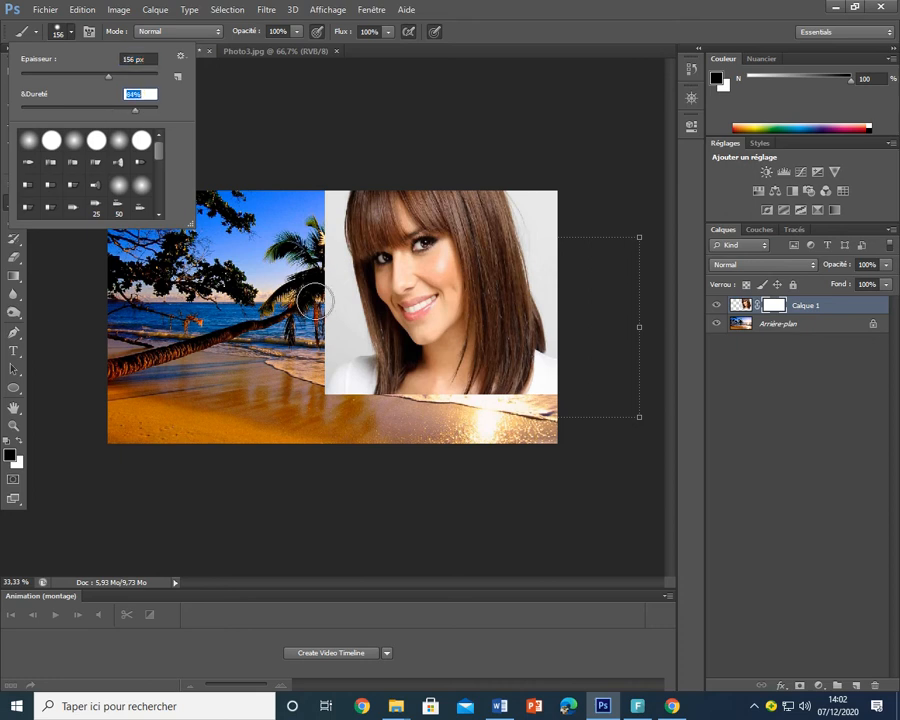
pyautogui.click(216, 214)
# - Paint one mask stroke at the portrait's left edge, then lower brush hardness to 0%
pyautogui.click(321, 330)
pyautogui.click(71, 33)
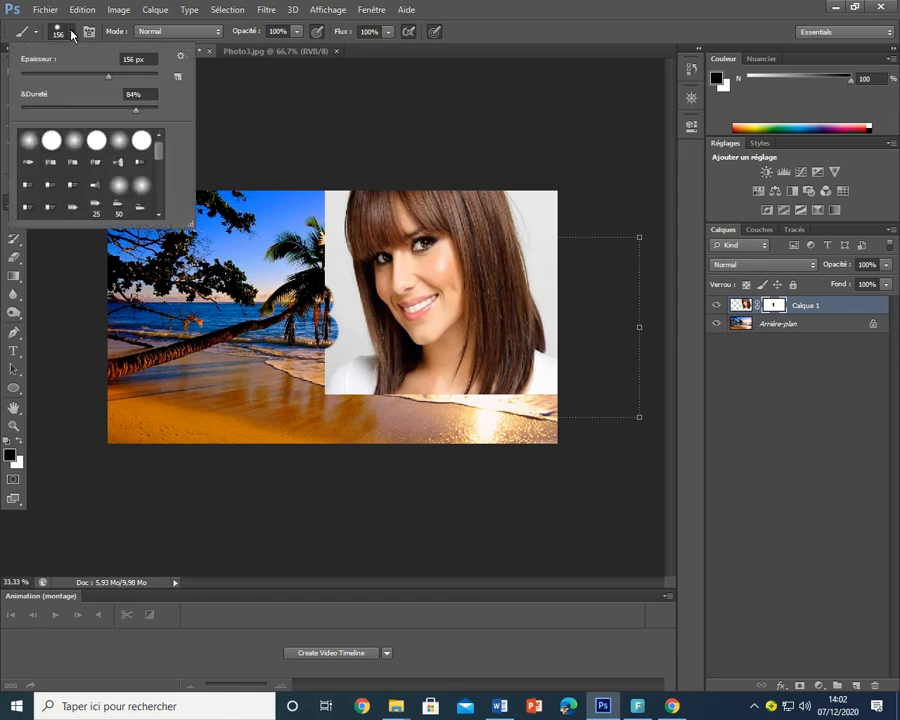
pyautogui.moveTo(136, 111); pyautogui.dragTo(10, 113)
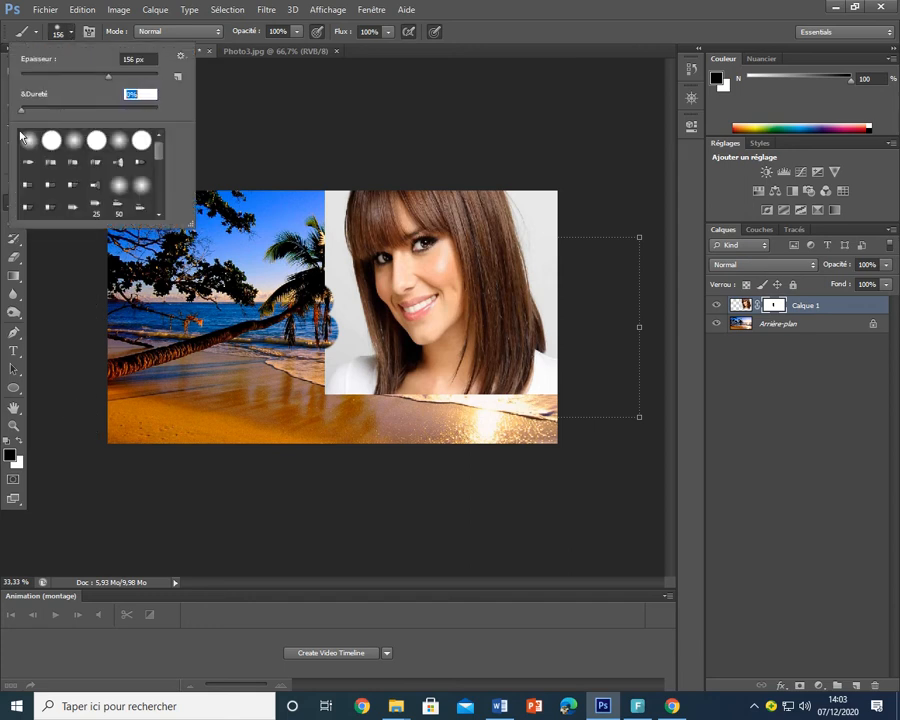
# - Paint the mask along the portrait's left, top, bottom and right edges to hide its white background
pyautogui.click(322, 371)
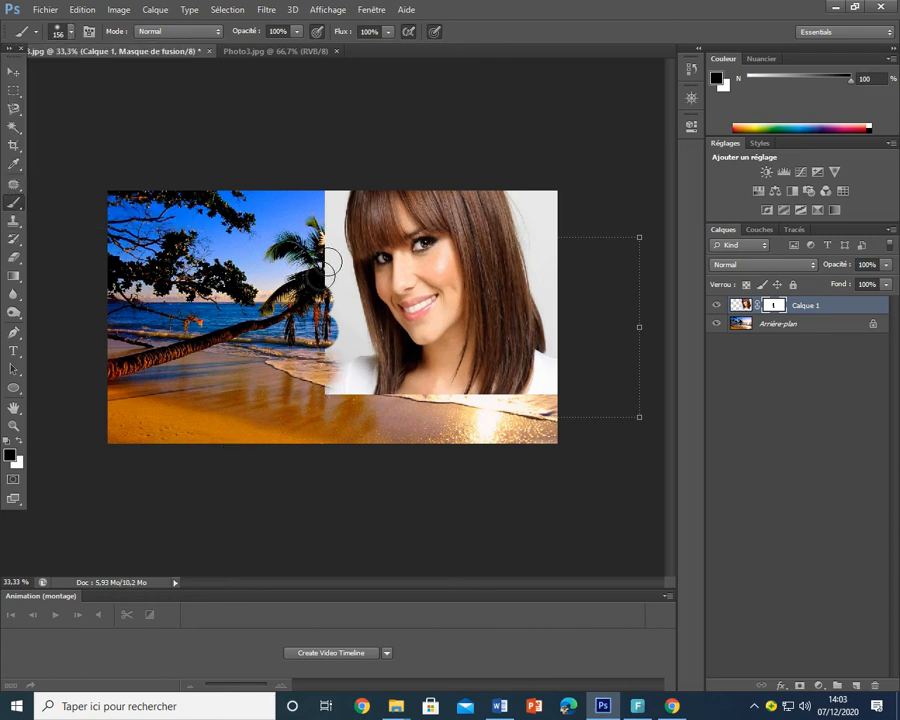
pyautogui.click(326, 265)
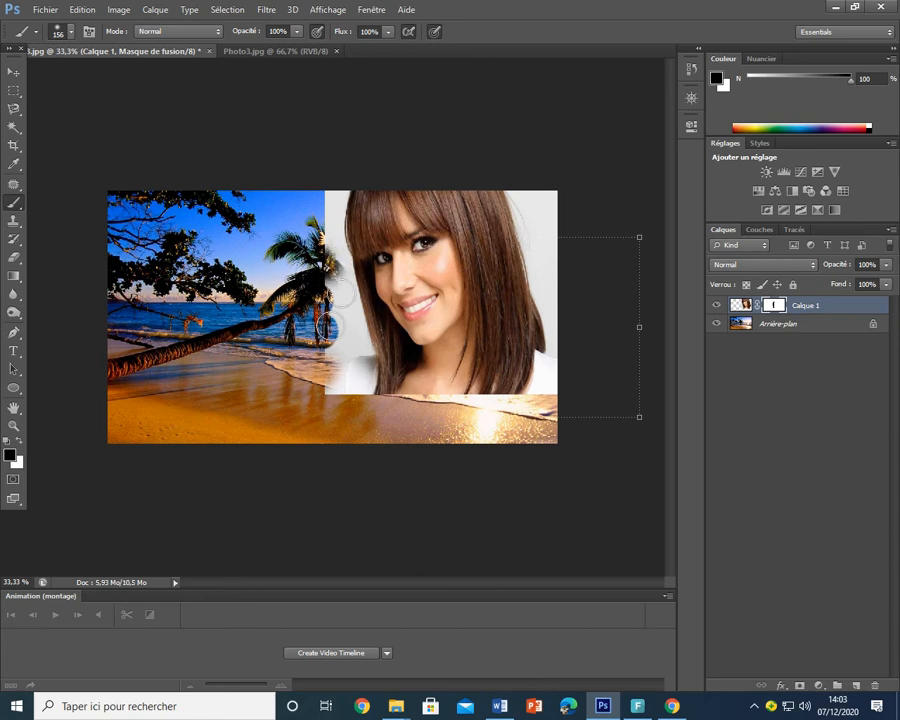
pyautogui.click(332, 192)
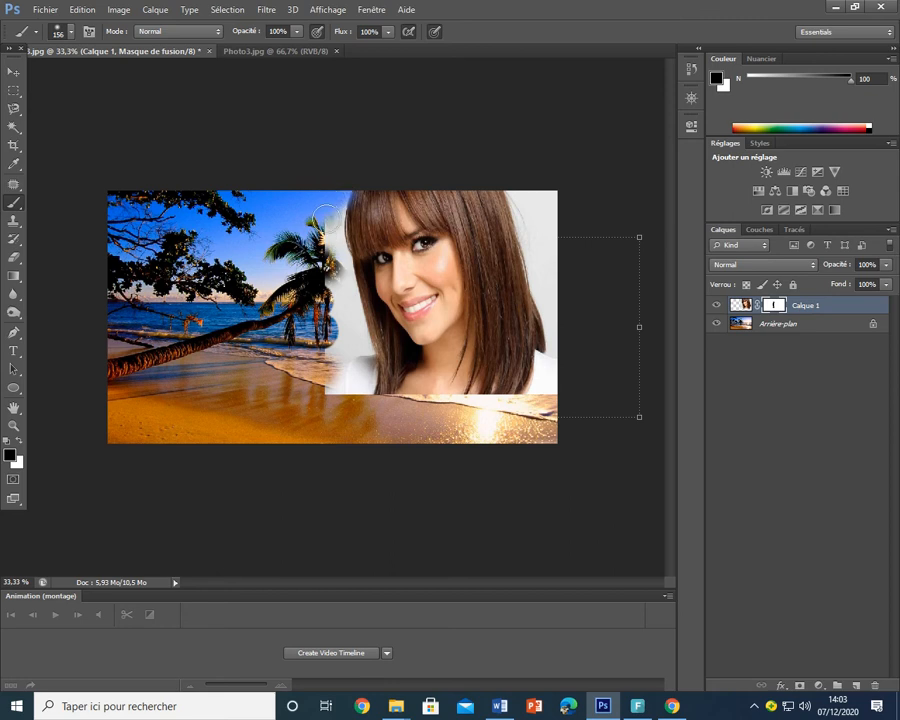
pyautogui.moveTo(325, 230)
pyautogui.mouseDown()
pyautogui.moveTo(347, 300)
pyautogui.moveTo(322, 350)
pyautogui.moveTo(344, 337)
pyautogui.moveTo(323, 345)
pyautogui.moveTo(322, 394)
pyautogui.moveTo(380, 406)
pyautogui.moveTo(490, 402)
pyautogui.moveTo(392, 406)
pyautogui.moveTo(410, 408)
pyautogui.moveTo(556, 407)
pyautogui.mouseUp()
pyautogui.moveTo(486, 409); pyautogui.dragTo(500, 414)
pyautogui.moveTo(558, 358)
pyautogui.mouseDown()
pyautogui.moveTo(566, 347)
pyautogui.moveTo(560, 301)
pyautogui.moveTo(540, 242)
pyautogui.moveTo(560, 218)
pyautogui.moveTo(546, 191)
pyautogui.moveTo(528, 193)
pyautogui.moveTo(534, 214)
pyautogui.moveTo(522, 209)
pyautogui.moveTo(524, 189)
pyautogui.moveTo(562, 318)
pyautogui.mouseUp()
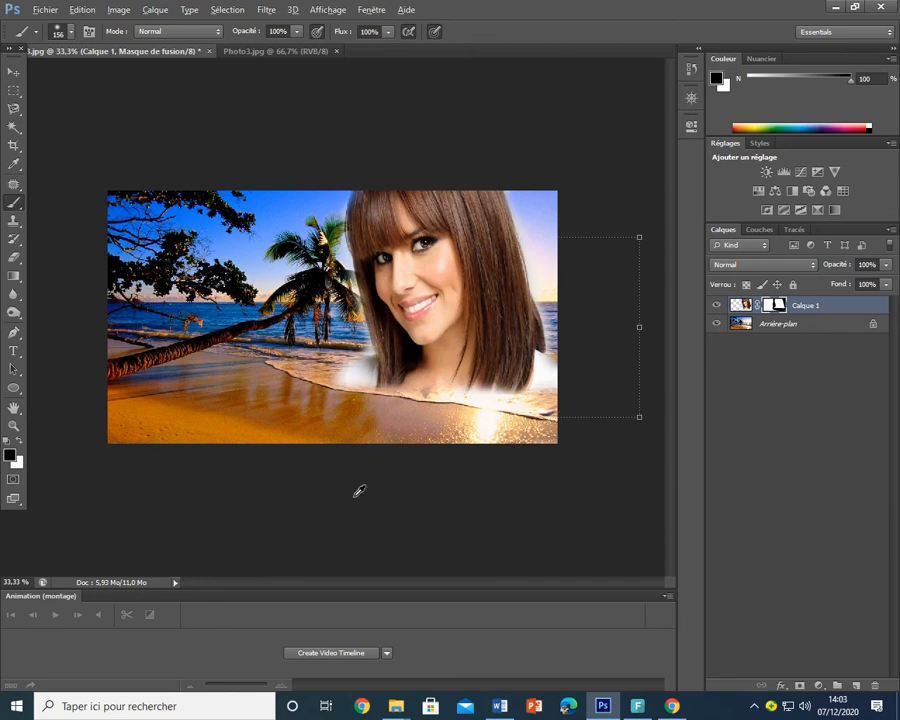
pyautogui.hotkey('alt', 'Tab')
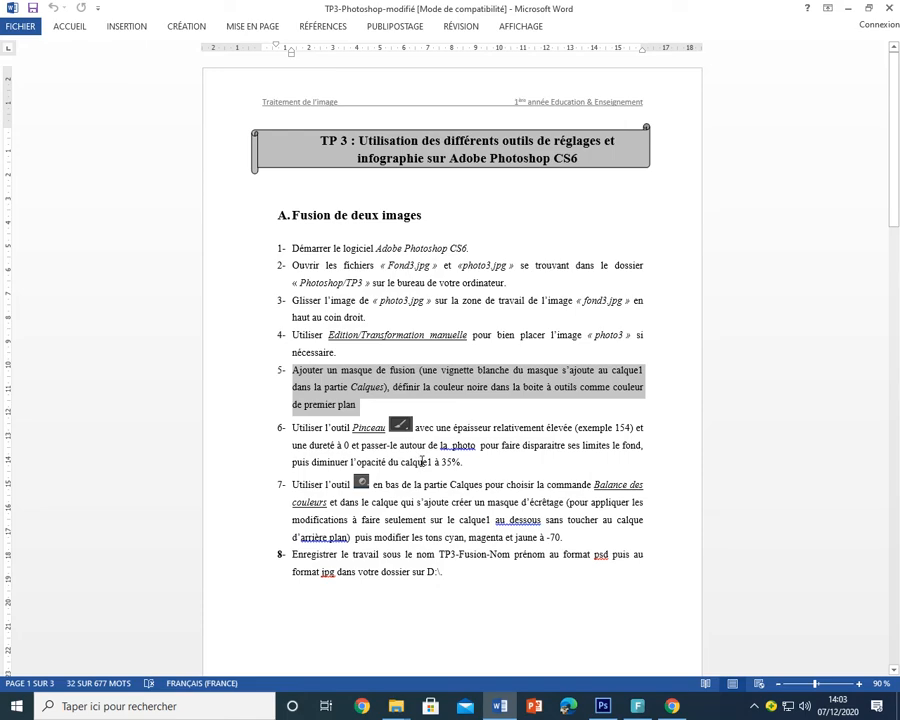
# - Switch from Word back to the Photoshop beach composition
pyautogui.press('alt')
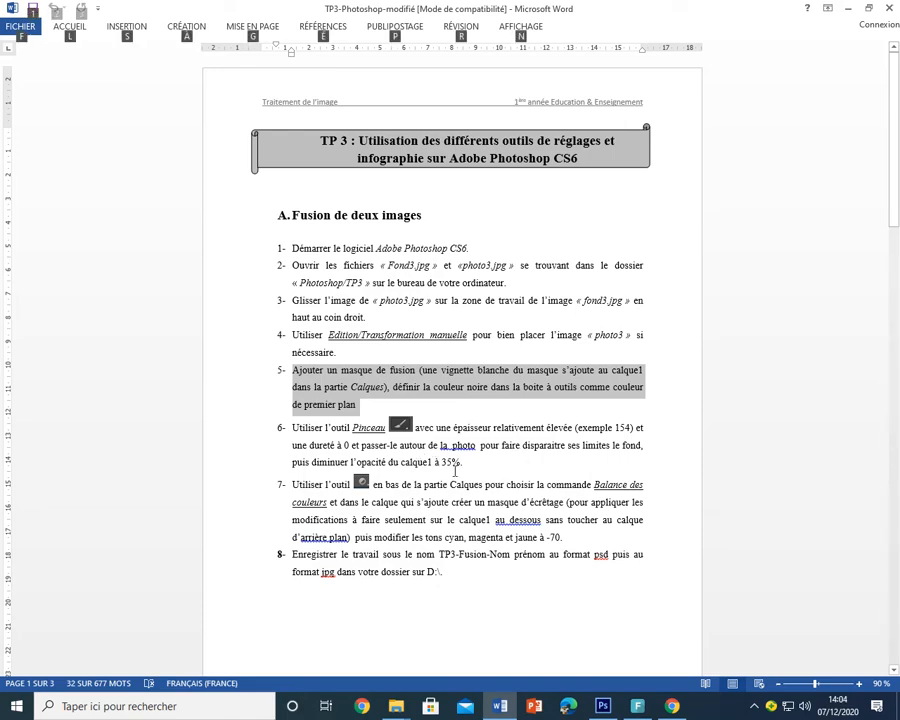
pyautogui.hotkey('alt', 'Tab')
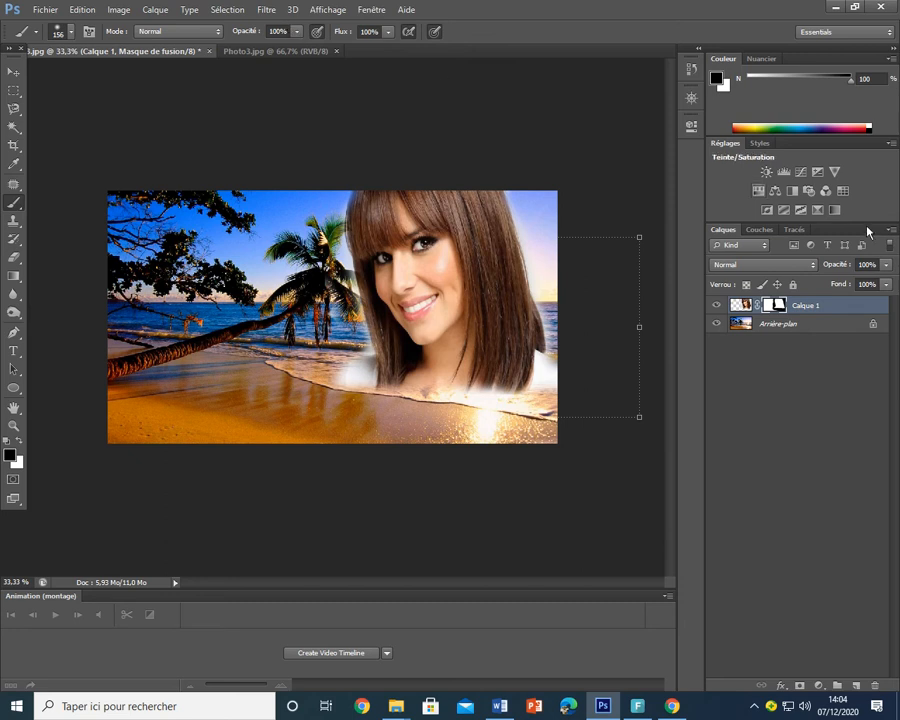
# - Lower the portrait layer Calque 1 to 35% opacity
pyautogui.click(886, 267)
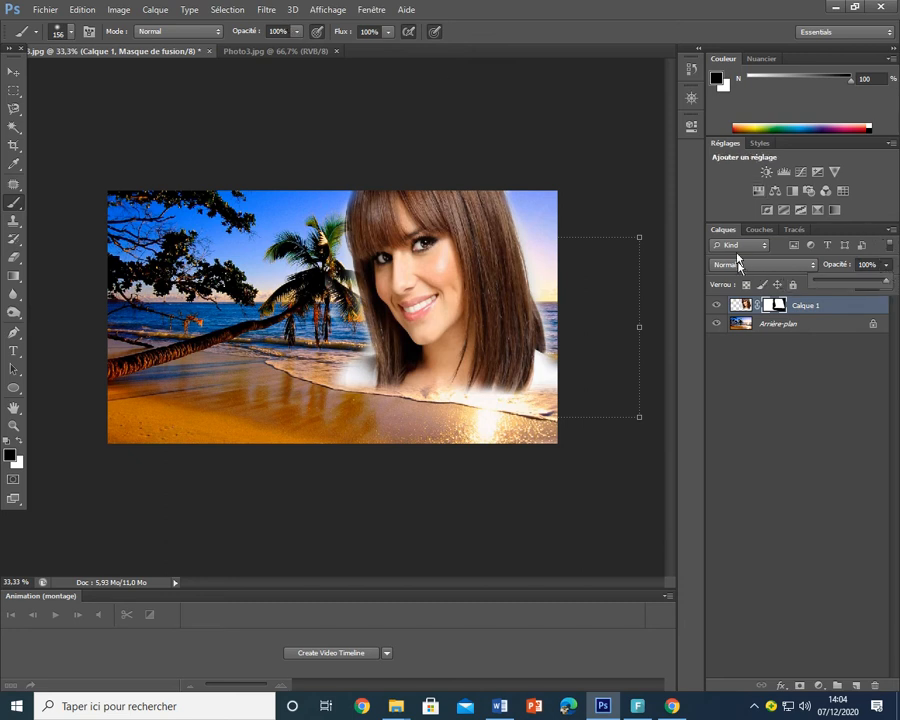
pyautogui.moveTo(883, 280); pyautogui.dragTo(841, 285)
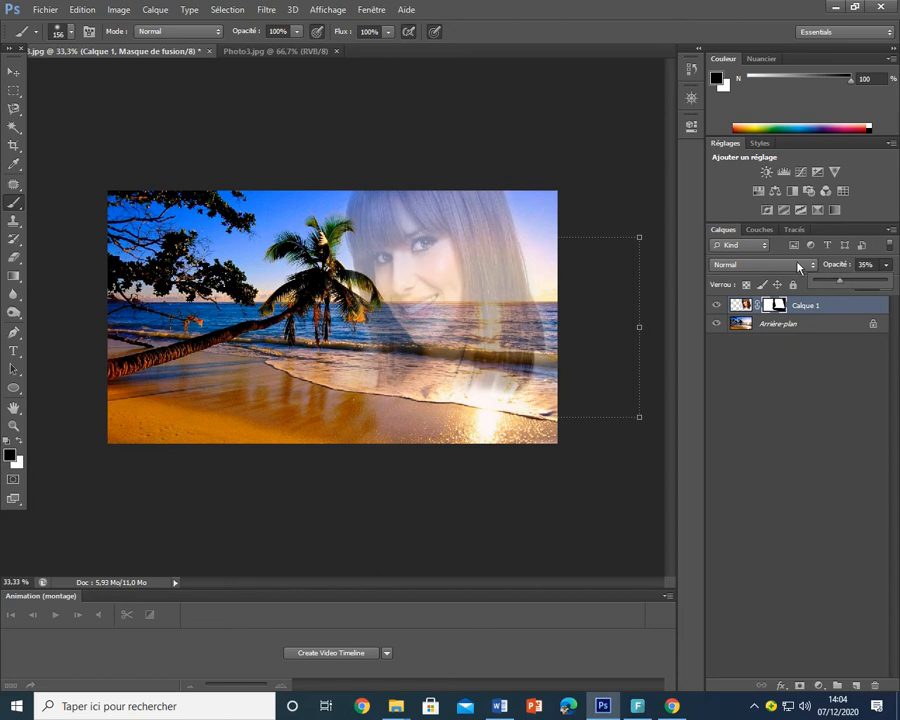
pyautogui.click(886, 265)
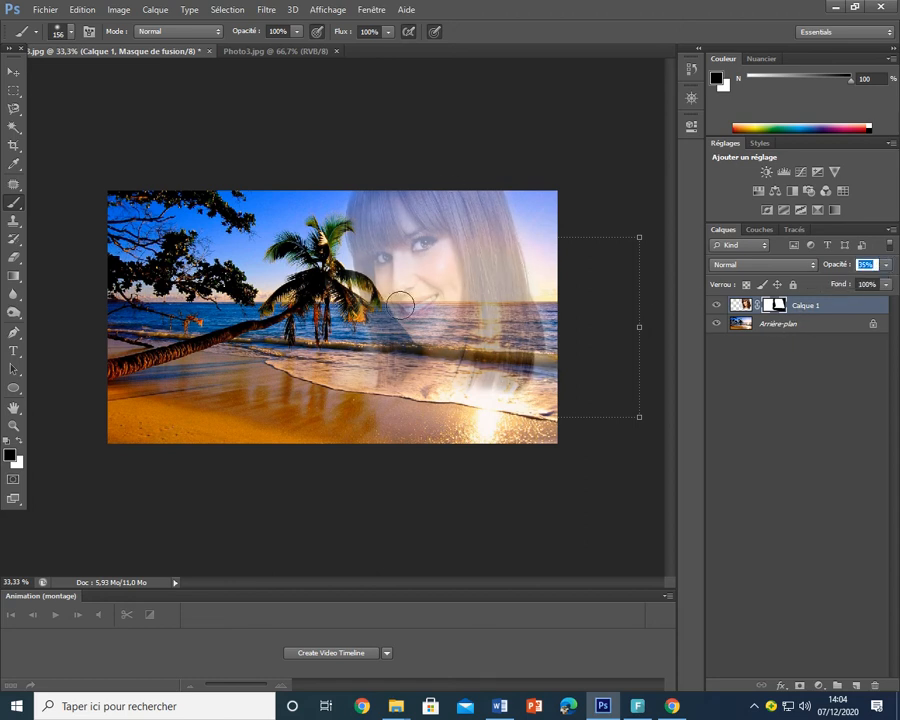
# - With the Move tool, nudge the portrait into place and shrink it from its bottom-left corner
pyautogui.click(12, 75)
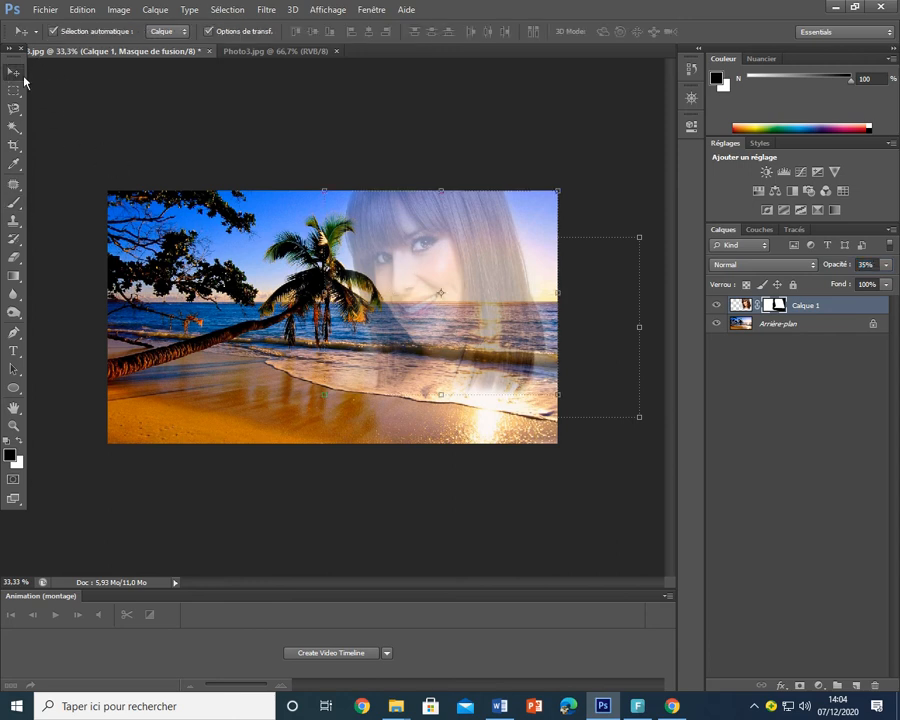
pyautogui.moveTo(441, 256)
pyautogui.mouseDown()
pyautogui.moveTo(452, 257)
pyautogui.moveTo(438, 253)
pyautogui.mouseUp()
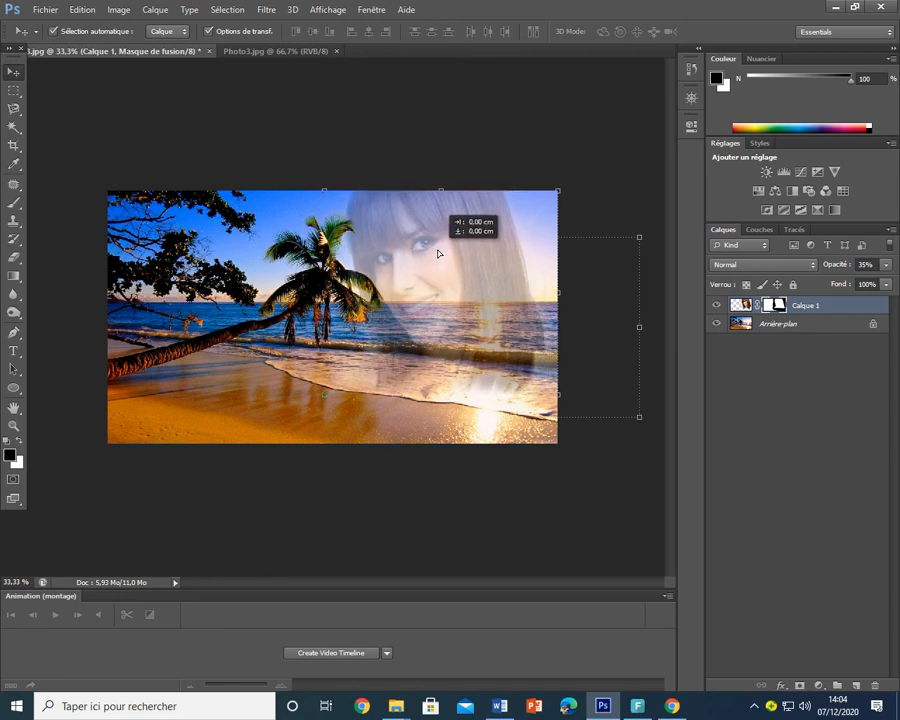
pyautogui.moveTo(325, 395); pyautogui.dragTo(345, 400)
# - Commit the resized portrait and read step 7 on the Balance des couleurs clipping mask in Word
pyautogui.click(706, 32)
pyautogui.hotkey('alt', 'Tab')
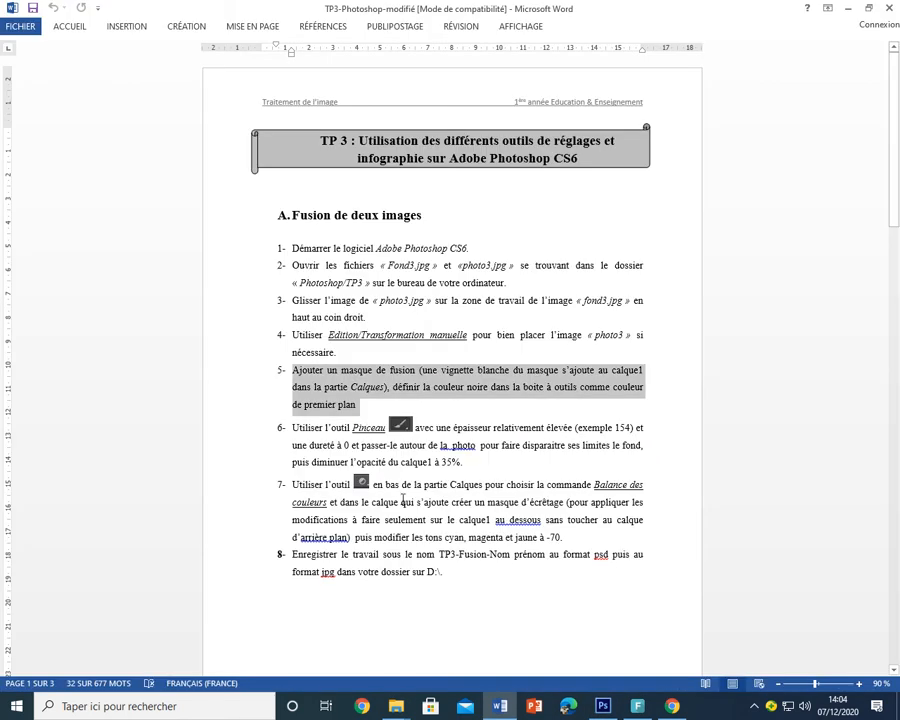
pyautogui.tripleClick(420, 492)
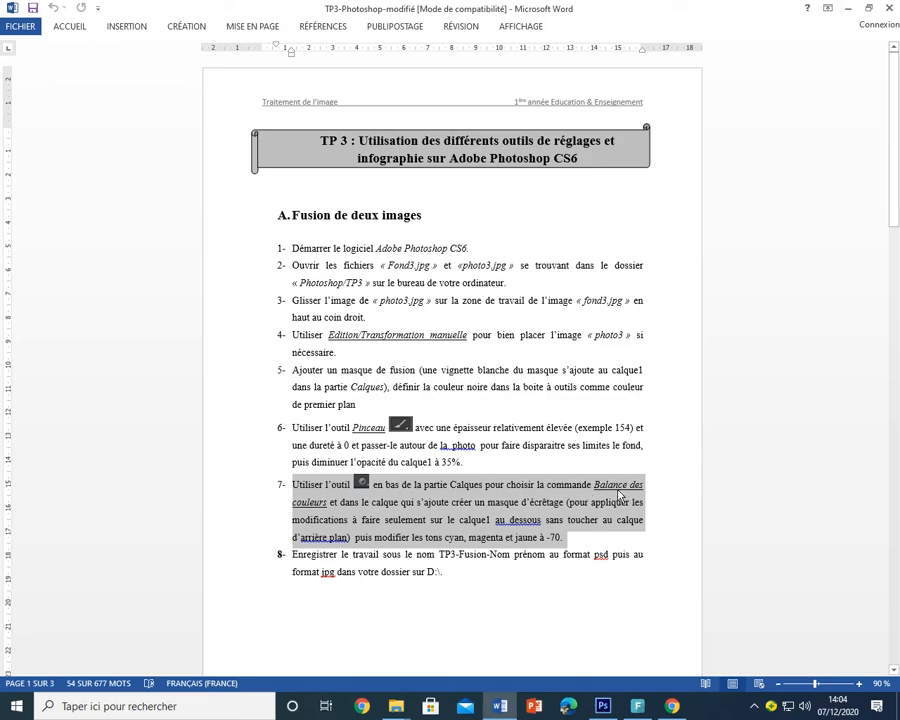
pyautogui.hotkey('alt', 'Tab')
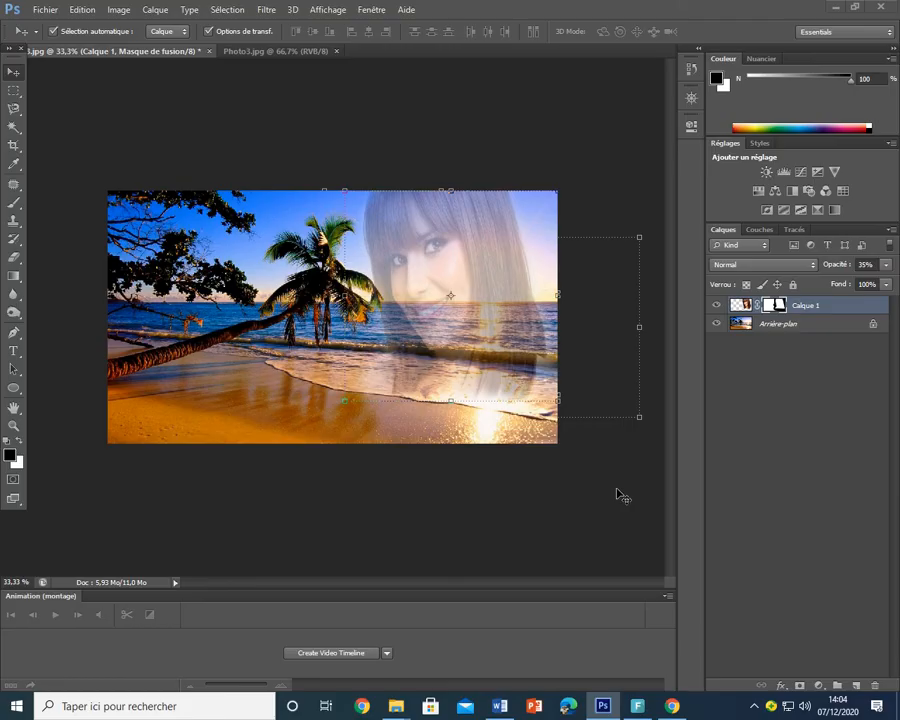
# - Add a Balance des couleurs adjustment layer above Calque 1 from the Layers panel's adjustment list
pyautogui.click(819, 686)
pyautogui.click(819, 690)
pyautogui.click(819, 686)
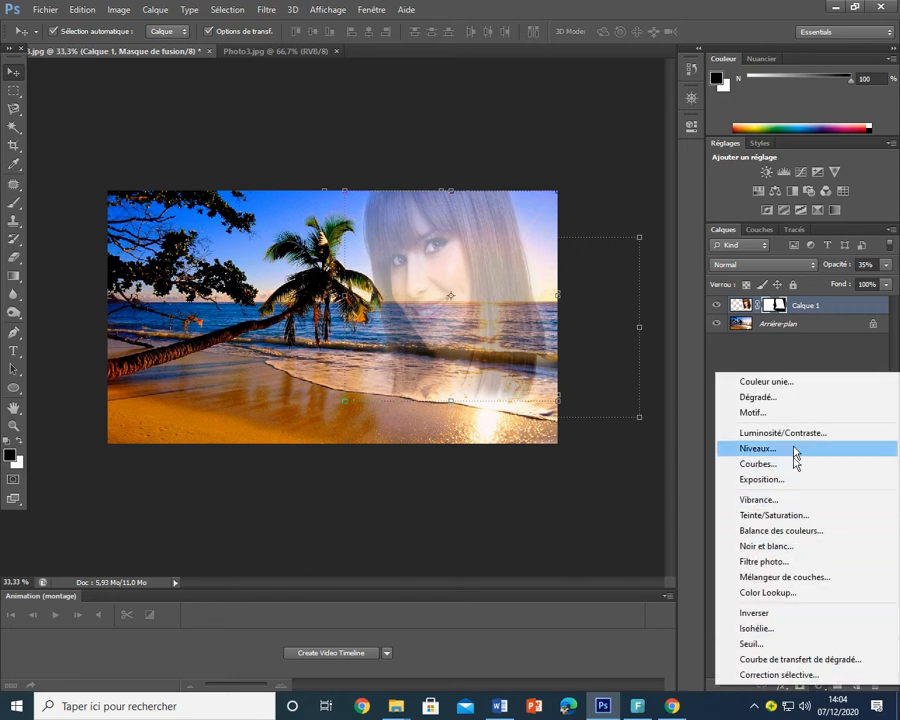
pyautogui.click(796, 531)
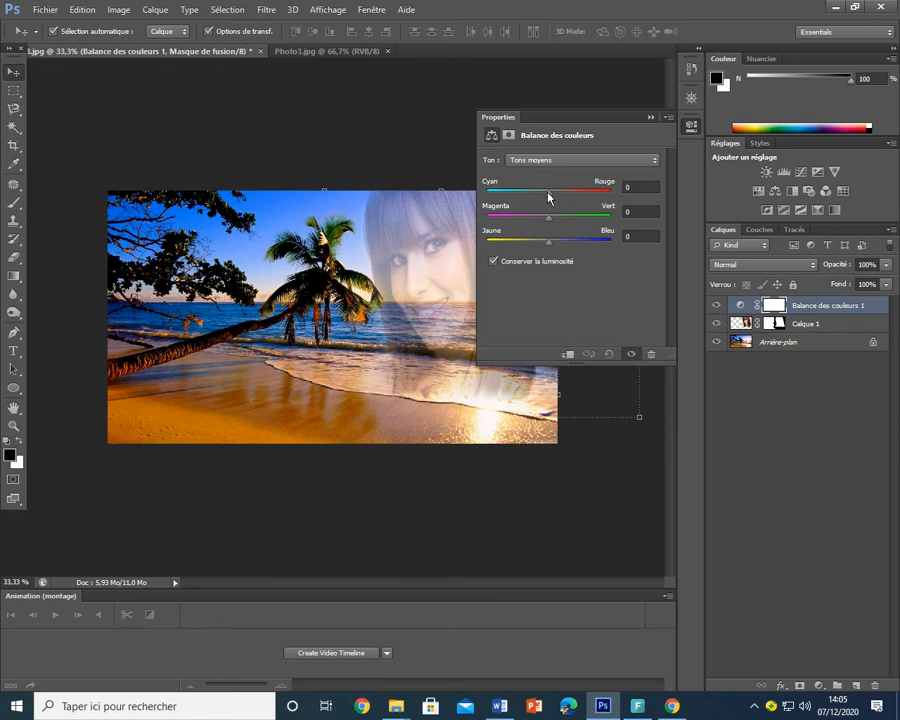
# - Clip Balance des couleurs 1 to Calque 1 with Créer un masque d'écrêtage
pyautogui.moveTo(545, 197)
pyautogui.mouseDown()
pyautogui.moveTo(479, 198)
pyautogui.moveTo(613, 203)
pyautogui.moveTo(496, 204)
pyautogui.moveTo(534, 199)
pyautogui.moveTo(609, 211)
pyautogui.moveTo(595, 213)
pyautogui.moveTo(489, 209)
pyautogui.moveTo(545, 210)
pyautogui.moveTo(464, 199)
pyautogui.moveTo(548, 204)
pyautogui.mouseUp()
pyautogui.rightClick(833, 309)
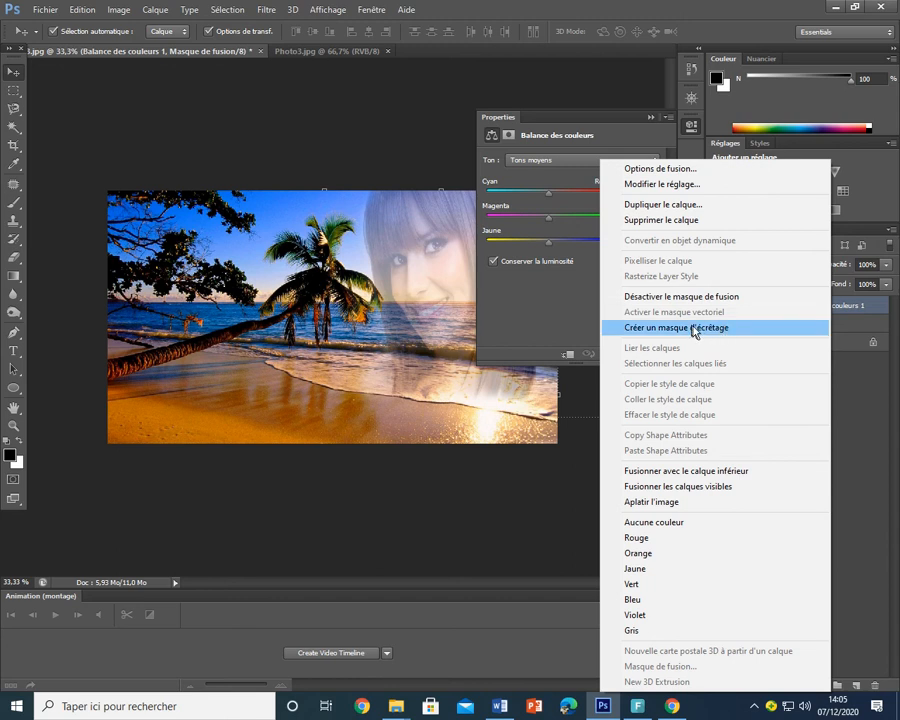
pyautogui.click(694, 328)
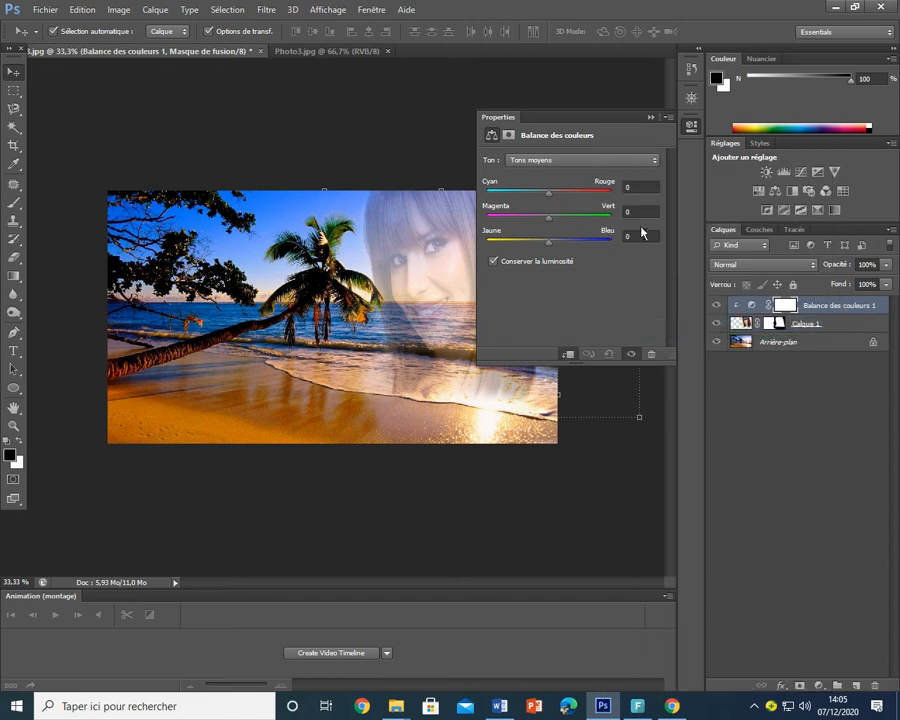
# - Set the Cyan, Magenta and Jaune midtone sliders to -70 each and close the Properties panel
pyautogui.moveTo(549, 193); pyautogui.dragTo(497, 216)
pyautogui.moveTo(583, 247); pyautogui.dragTo(547, 242)
pyautogui.moveTo(520, 200); pyautogui.dragTo(507, 198)
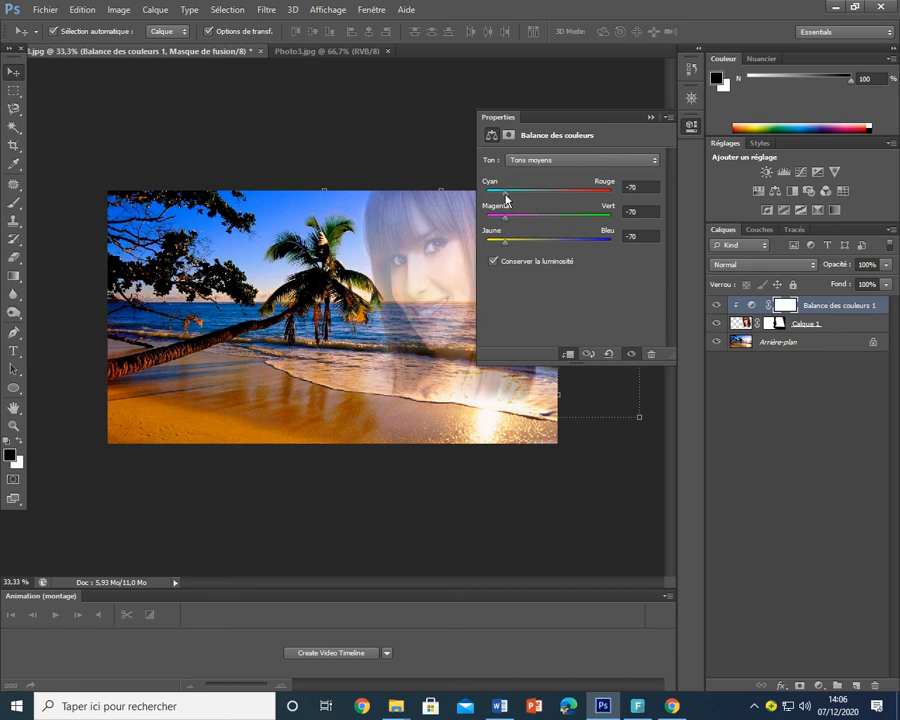
pyautogui.click(649, 117)
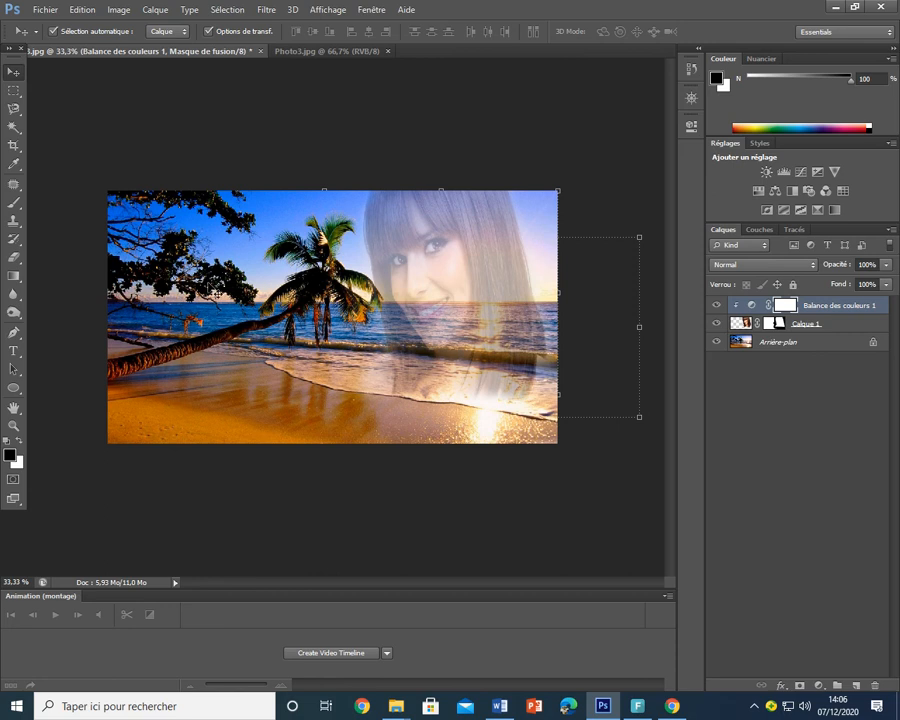
pyautogui.hotkey('alt', 'Tab')
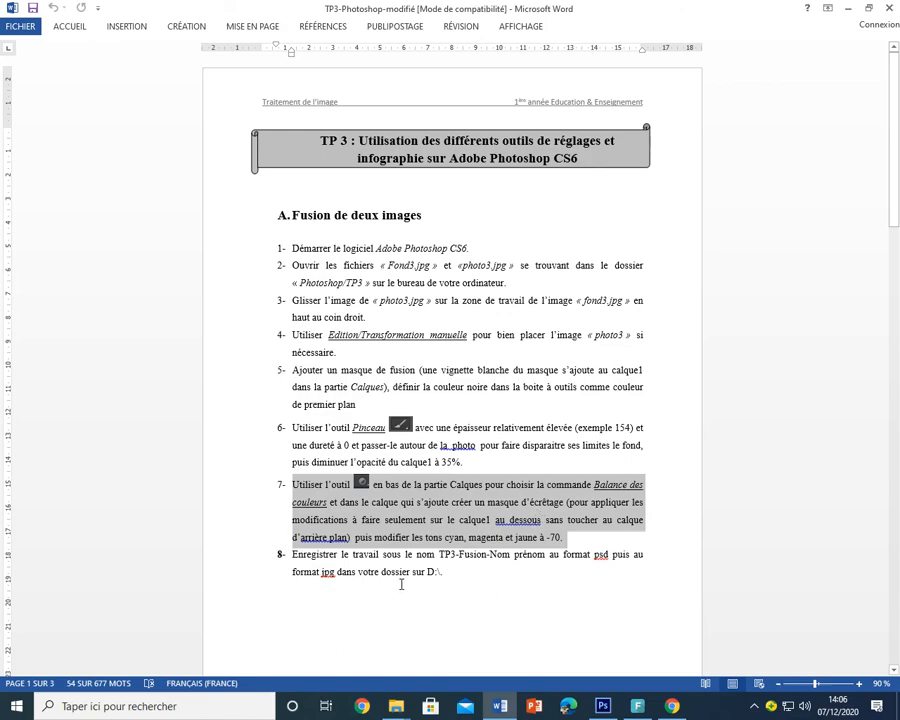
pyautogui.hotkey('alt', 'Tab')
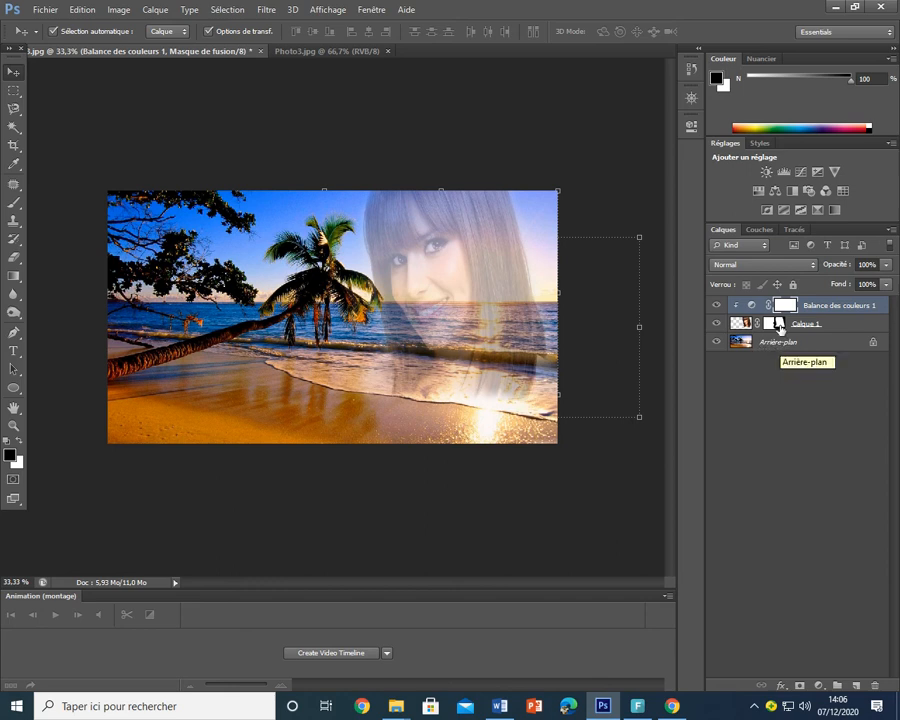
# - Check the Balance des couleurs 1 layer menu, then bring the step 8 instructions in Word forward
pyautogui.rightClick(862, 307)
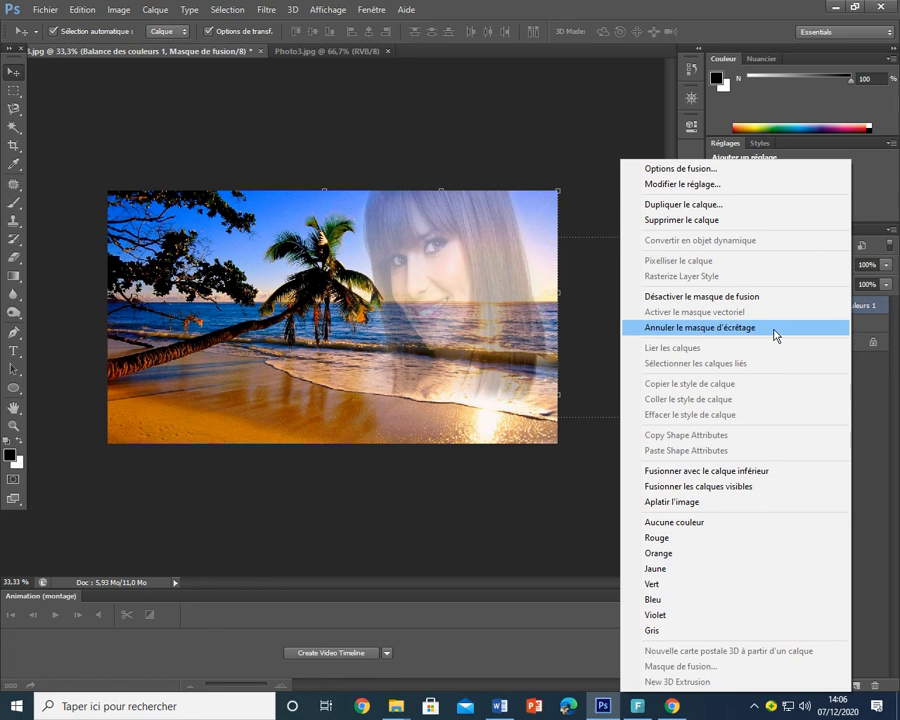
pyautogui.click(877, 308)
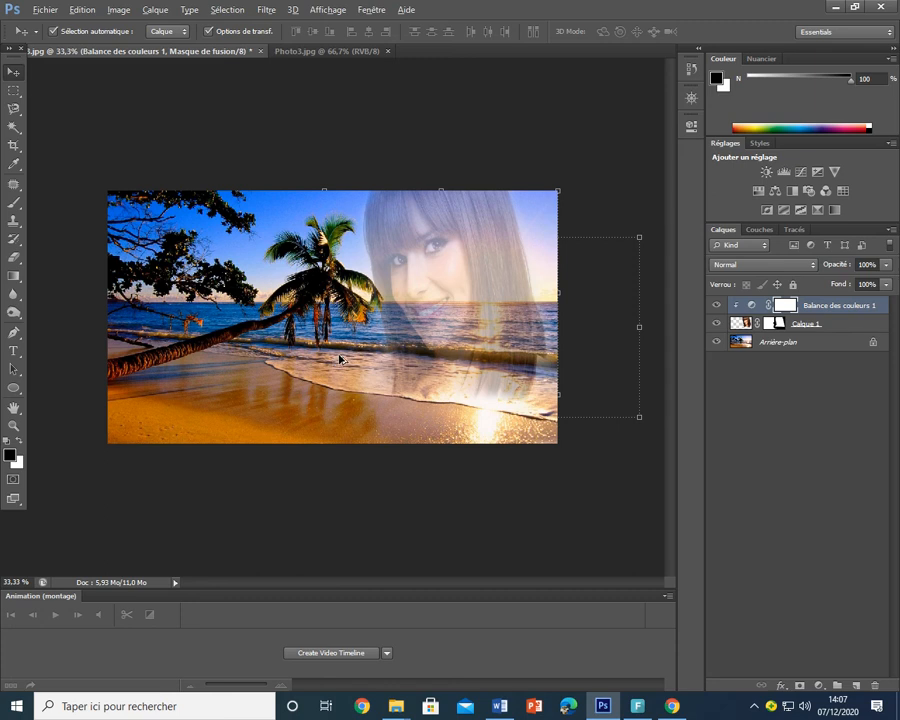
pyautogui.hotkey('alt', 'Tab')
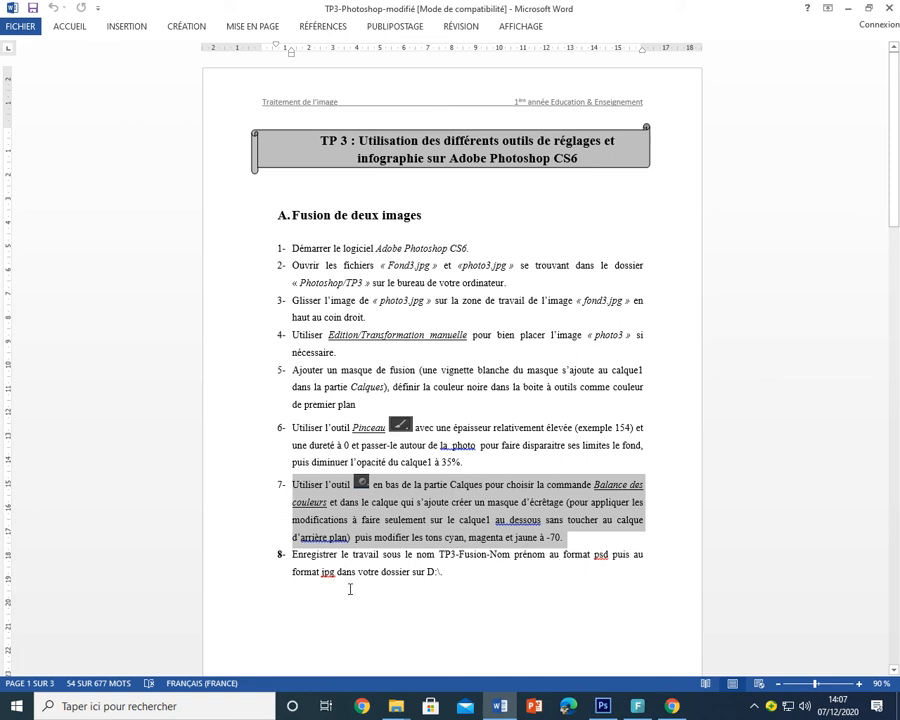
# - Start Enregistrer sous and browse to the student's folder on Disque local (D:)
pyautogui.press('alt')
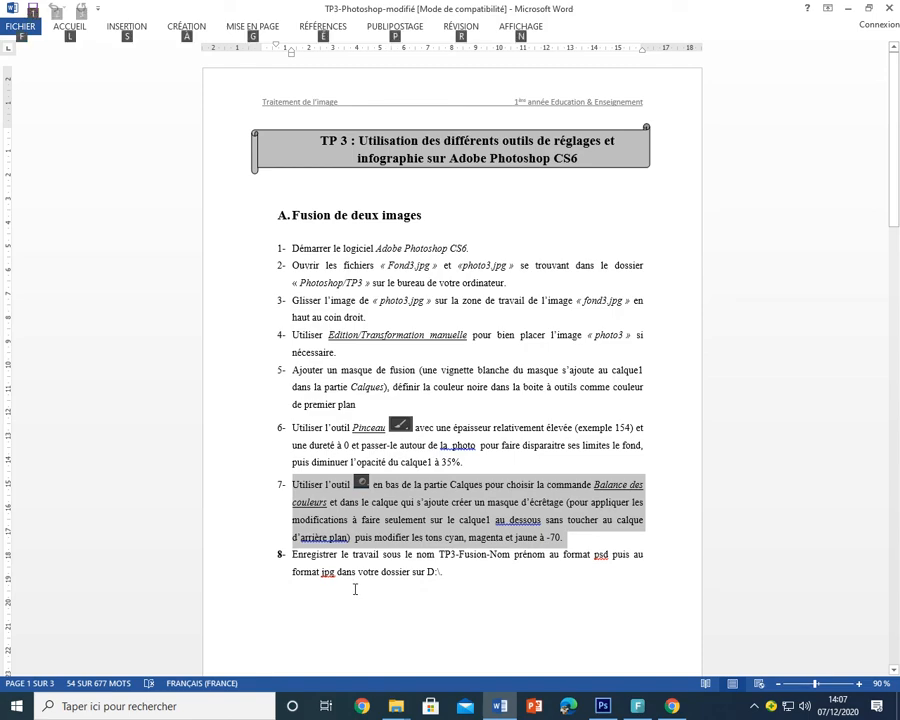
pyautogui.hotkey('alt', 'Tab')
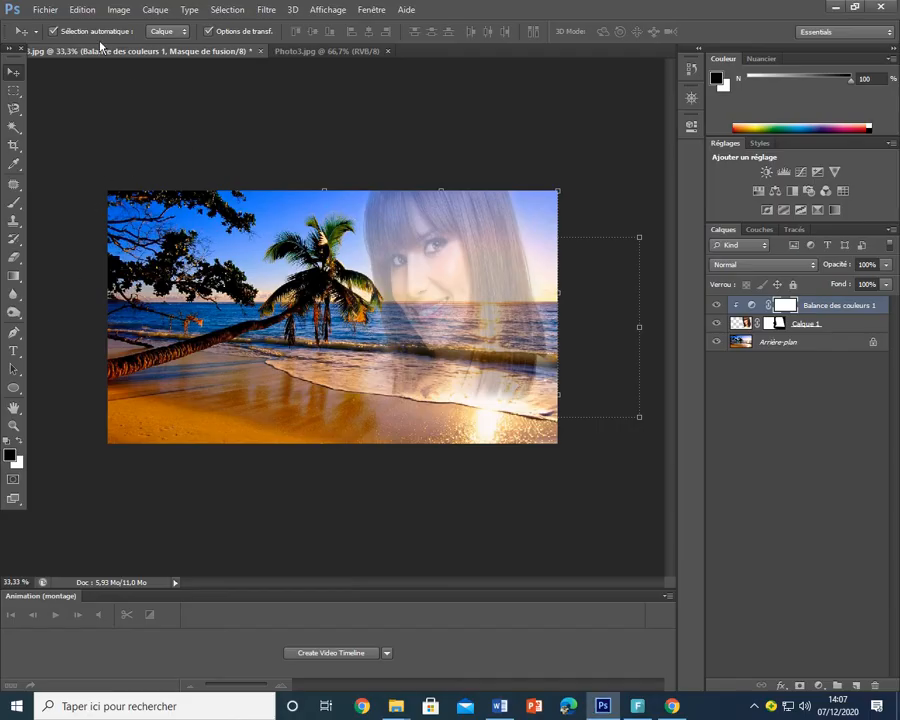
pyautogui.click(42, 9)
pyautogui.click(114, 179)
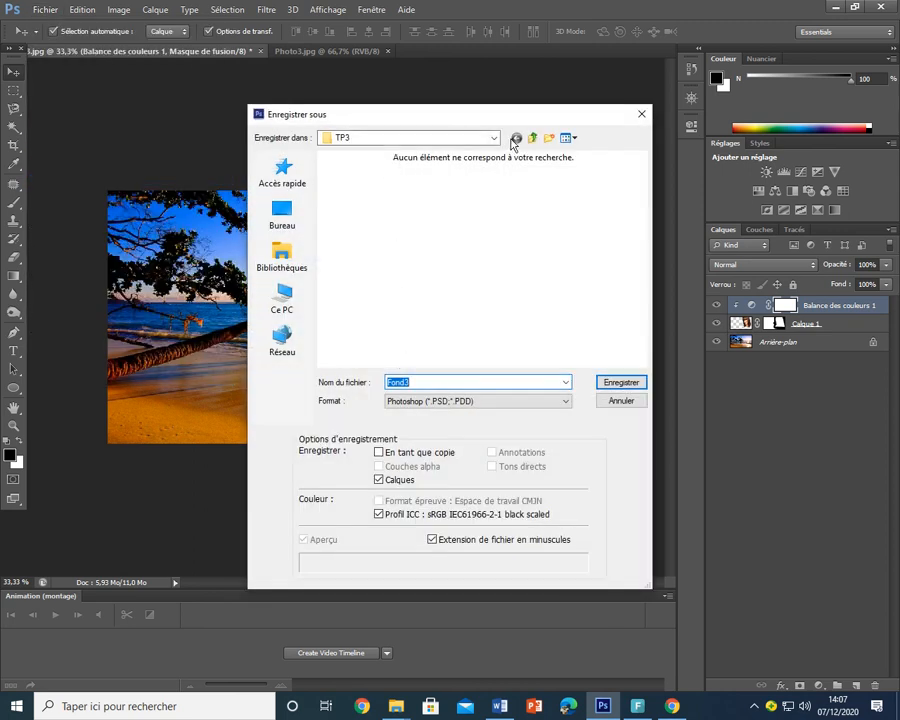
pyautogui.click(289, 305)
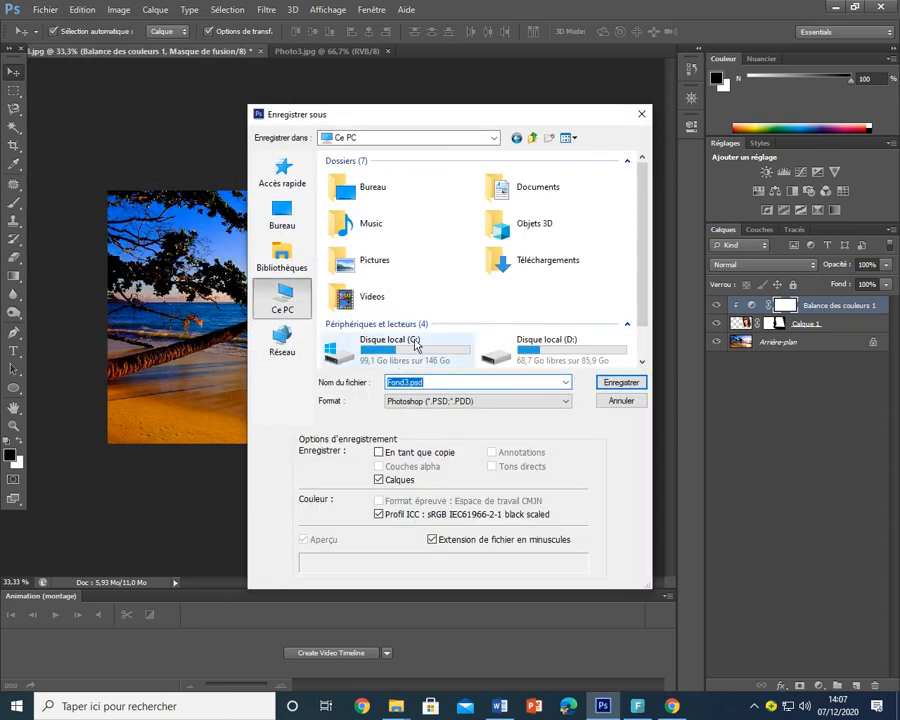
pyautogui.click(530, 358)
pyautogui.rightClick(521, 350)
pyautogui.click(560, 360)
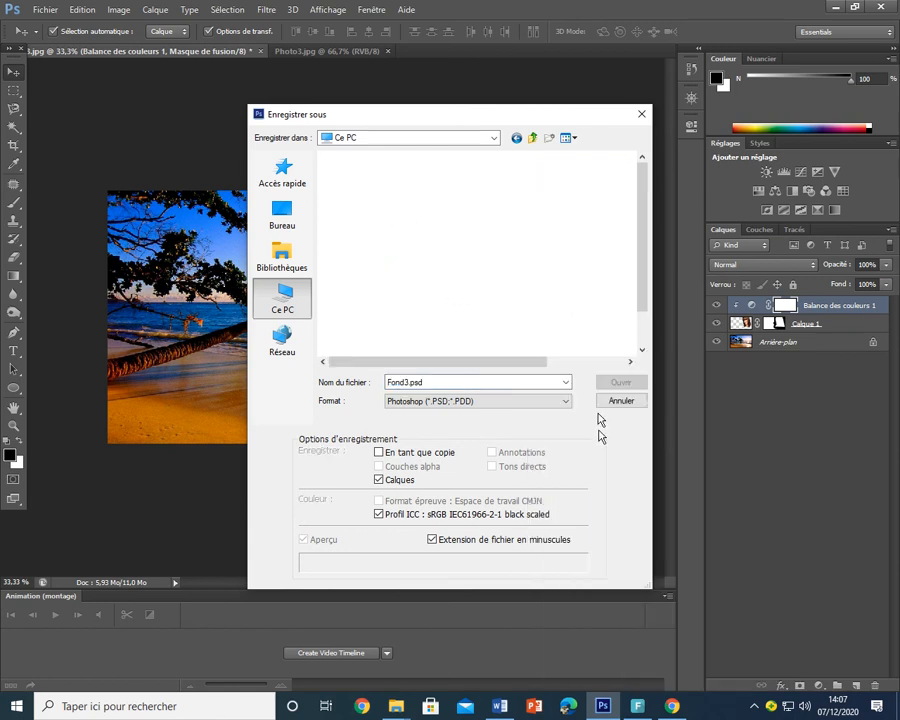
pyautogui.click(340, 188)
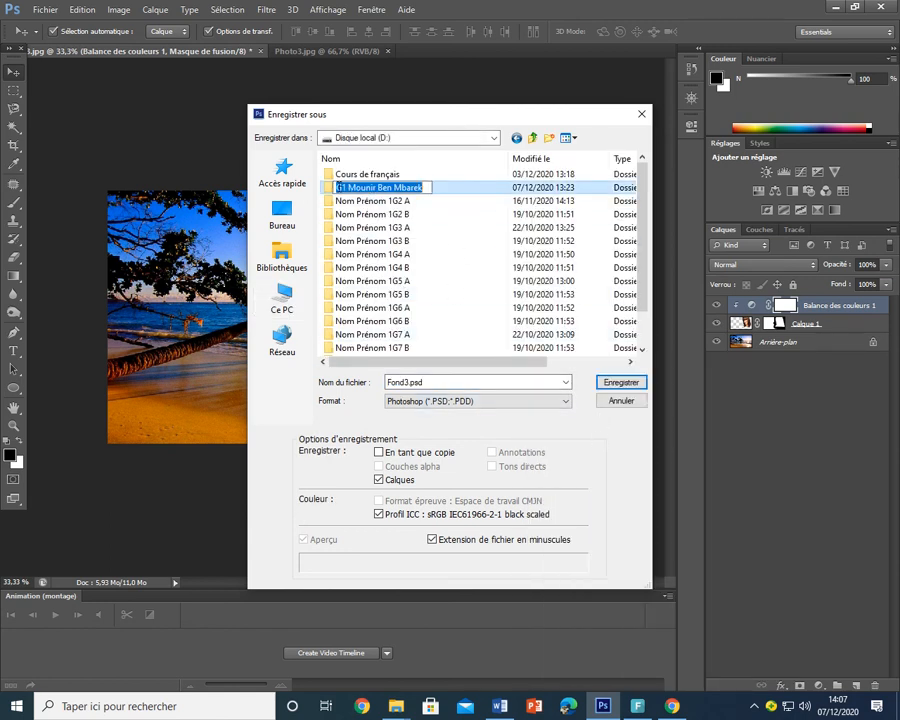
pyautogui.doubleClick(334, 188)
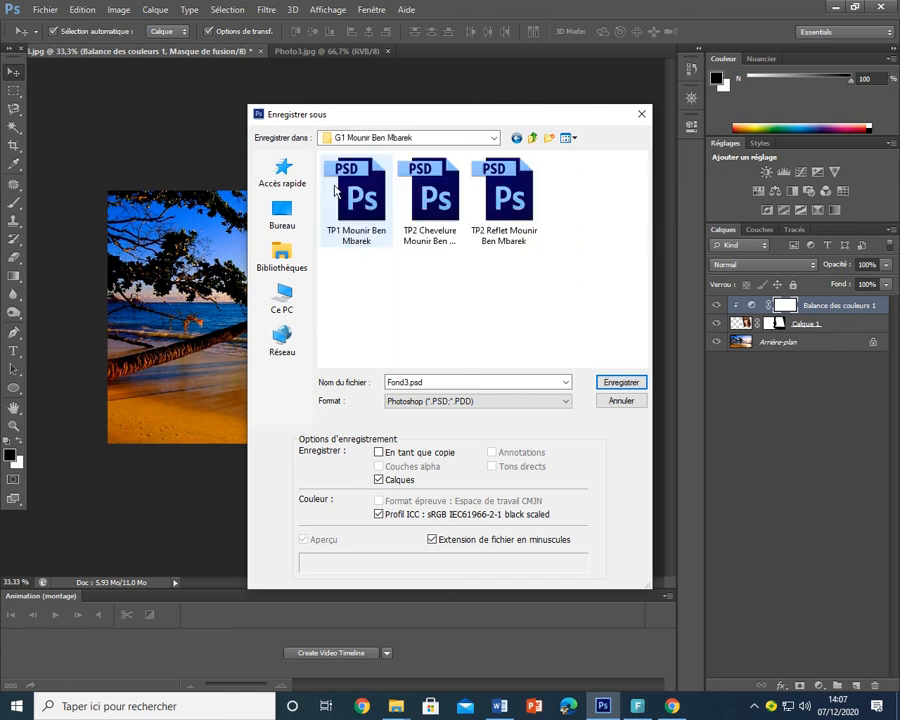
# - Name the file TP3-Fusion followed by the student's name and save it as a layered PSD
pyautogui.click(437, 382)
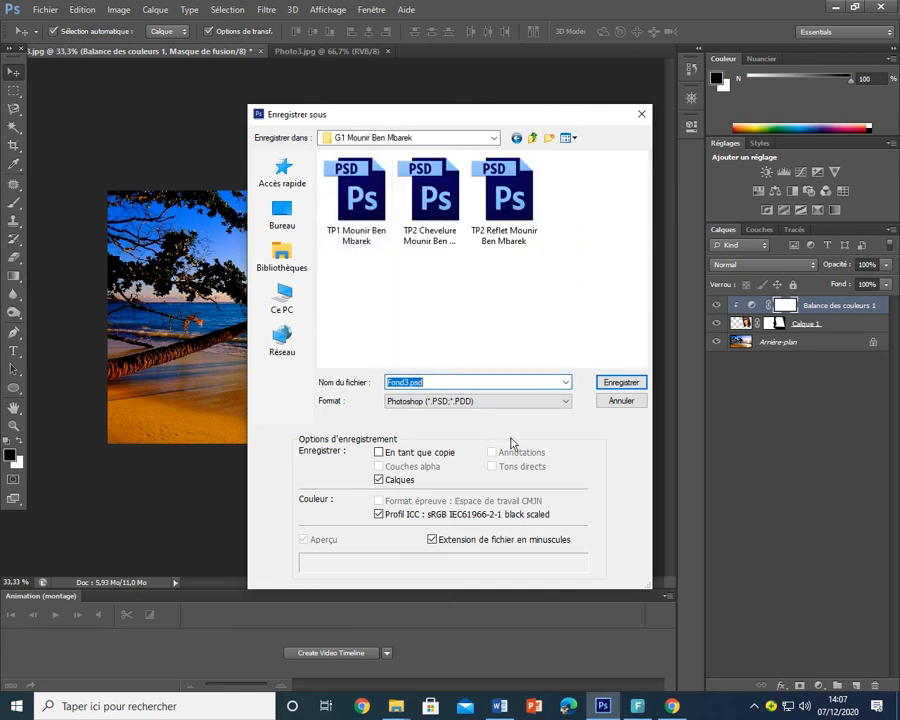
pyautogui.write('TP')
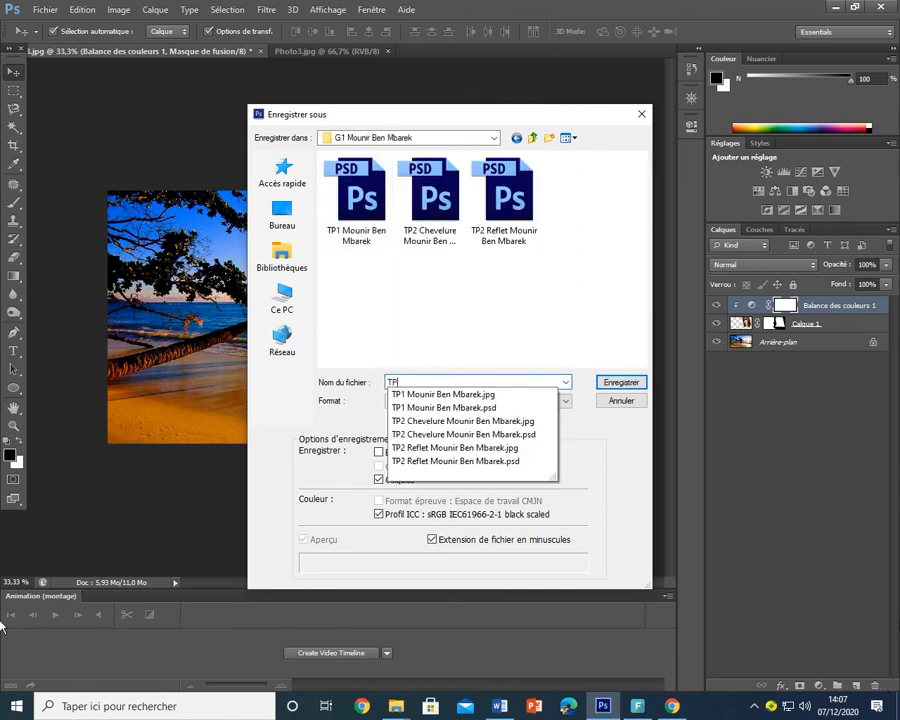
pyautogui.write('3-')
pyautogui.hotkey('alt', 'Tab')
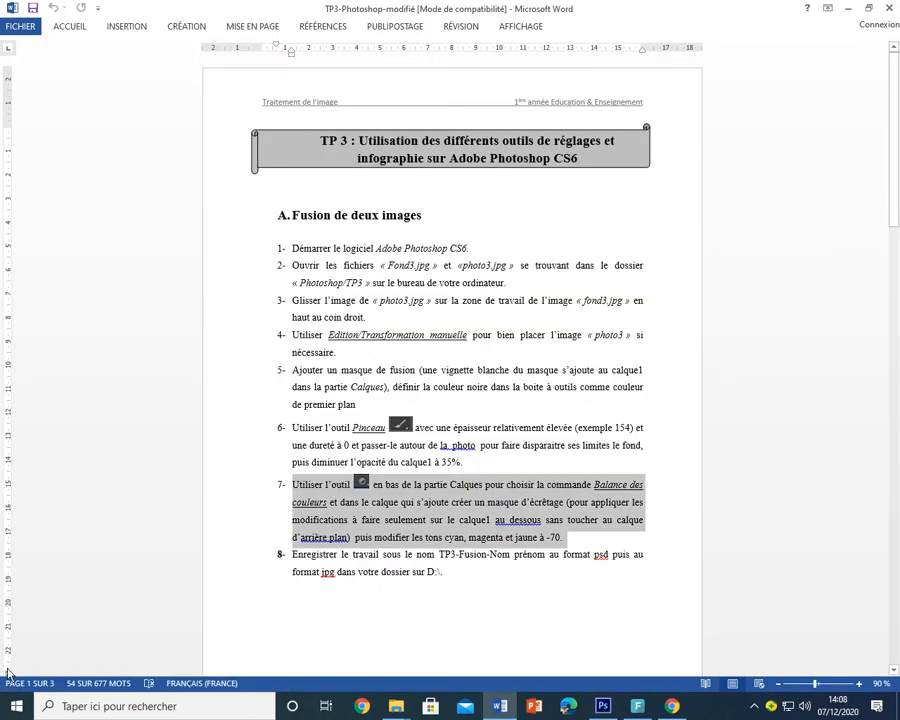
pyautogui.hotkey('alt', 'Tab')
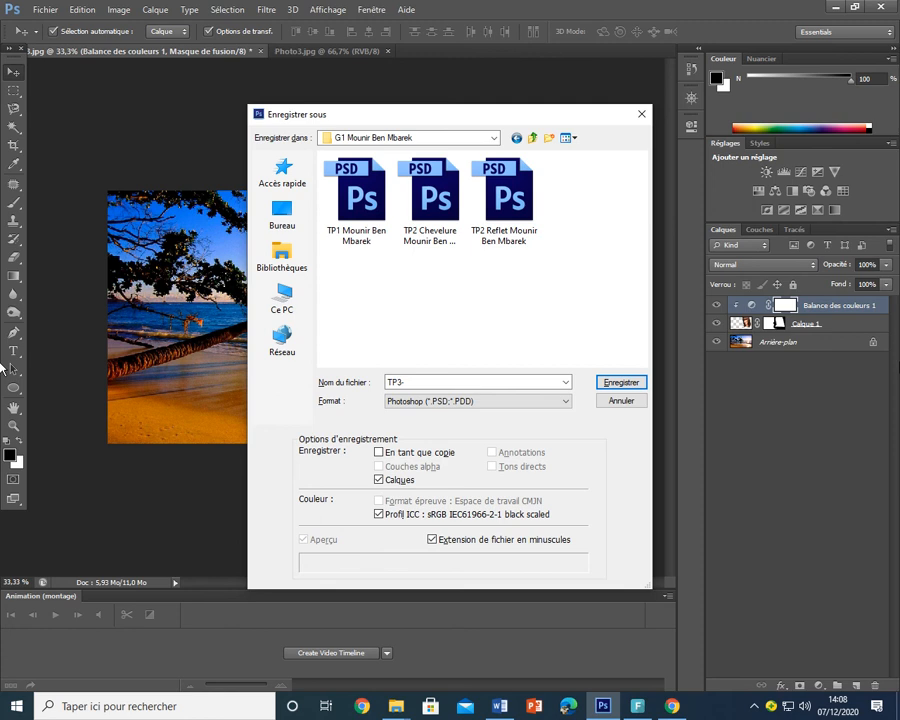
pyautogui.doubleClick(408, 380)
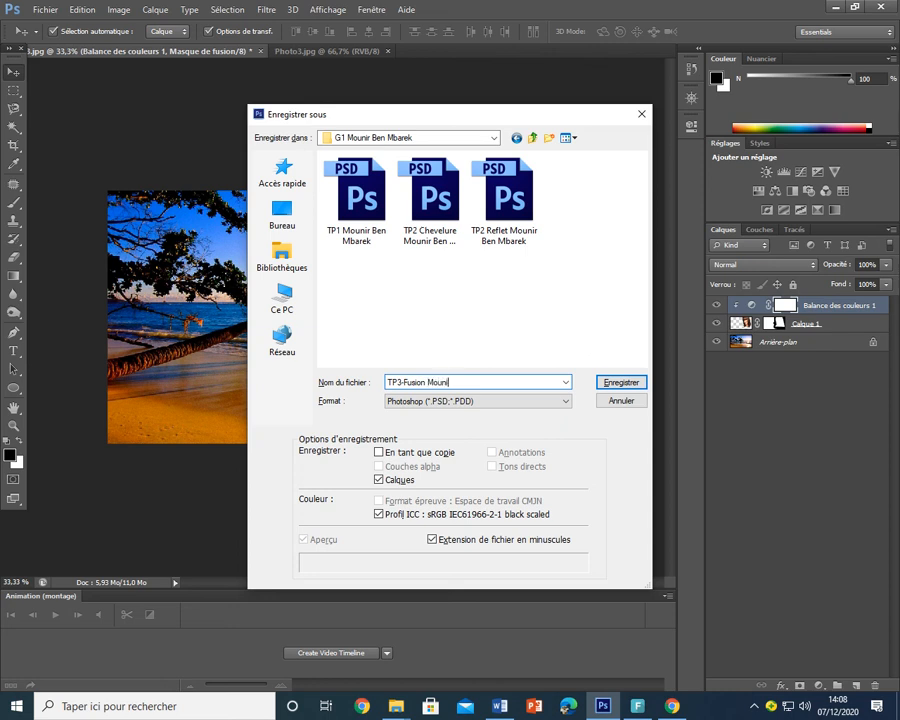
pyautogui.click(609, 386)
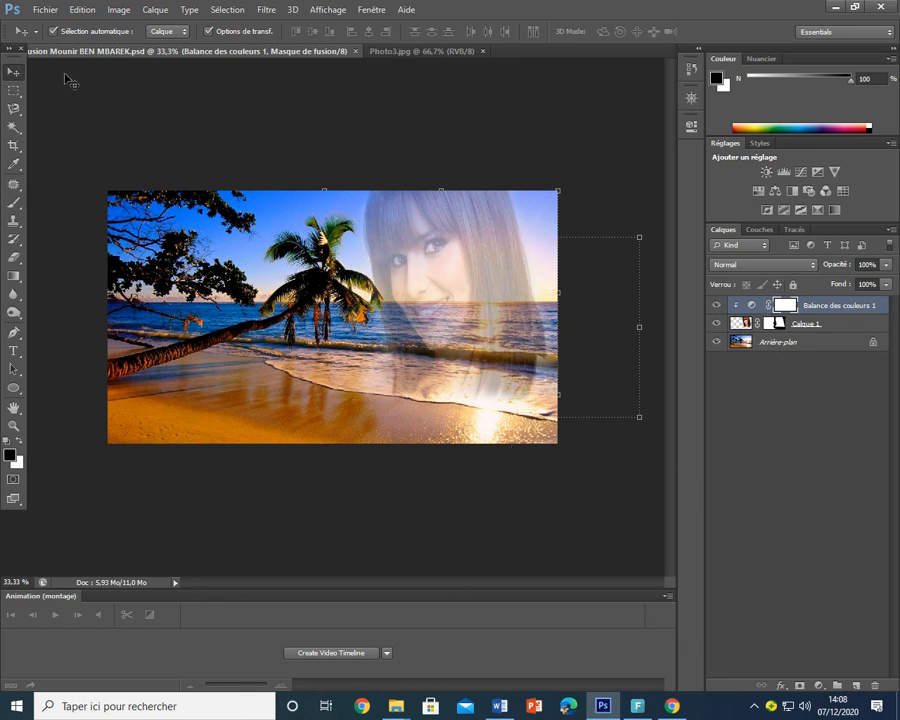
# - Save a copy with Format set to JPEG under the same TP3-Fusion name in the student's folder
pyautogui.click(44, 12)
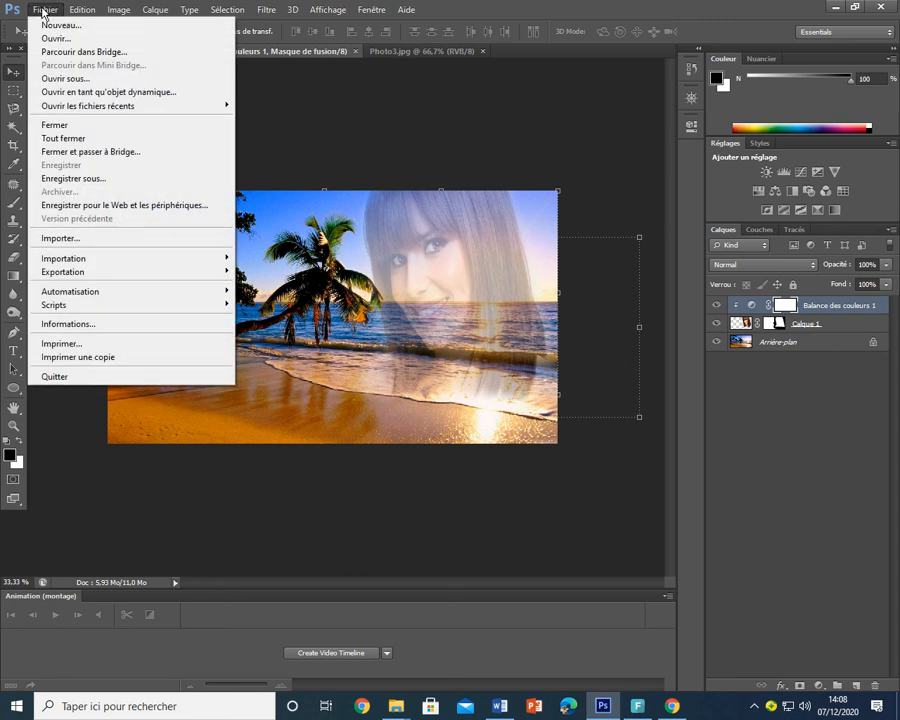
pyautogui.click(82, 179)
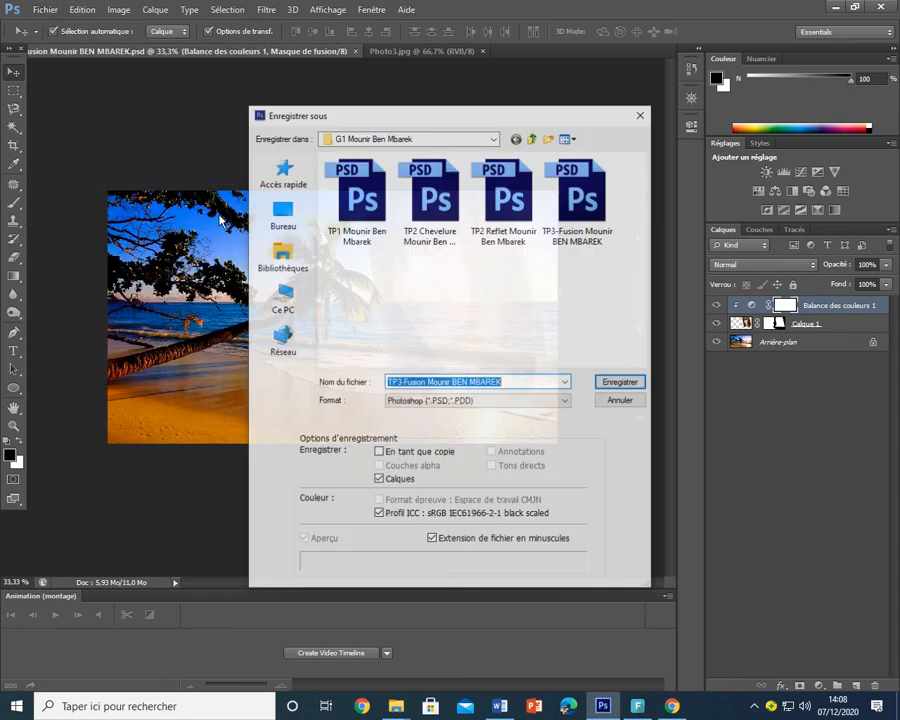
pyautogui.click(418, 406)
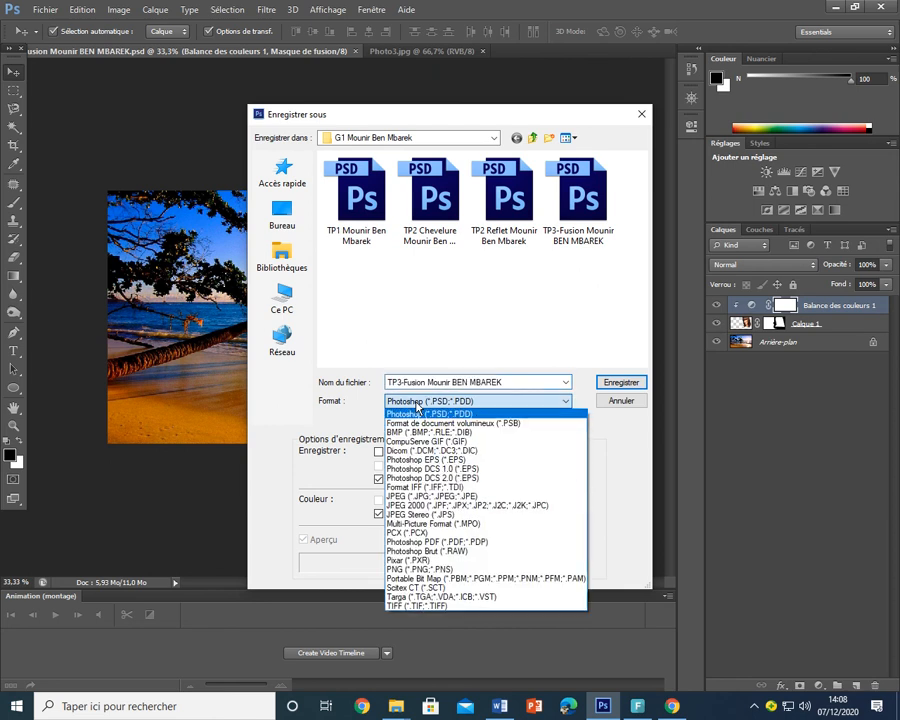
pyautogui.click(518, 502)
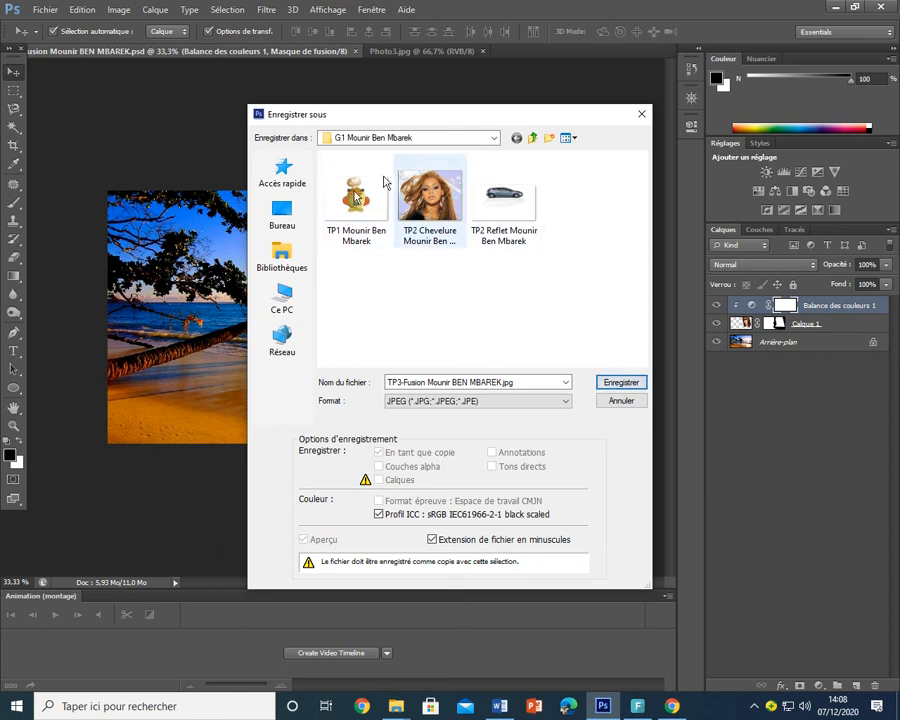
pyautogui.click(622, 384)
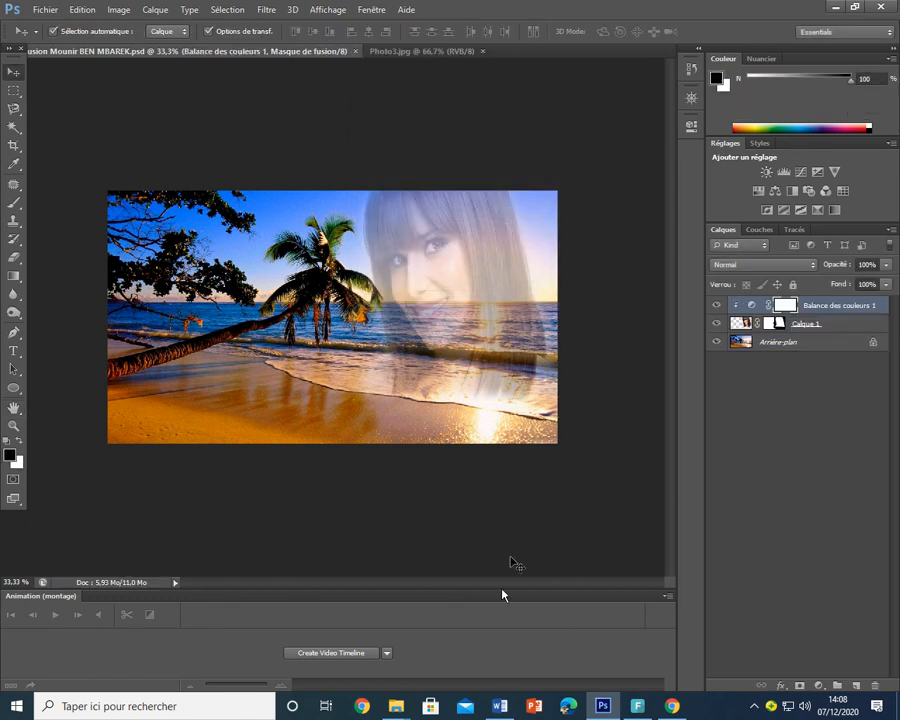
pyautogui.moveTo(404, 711)
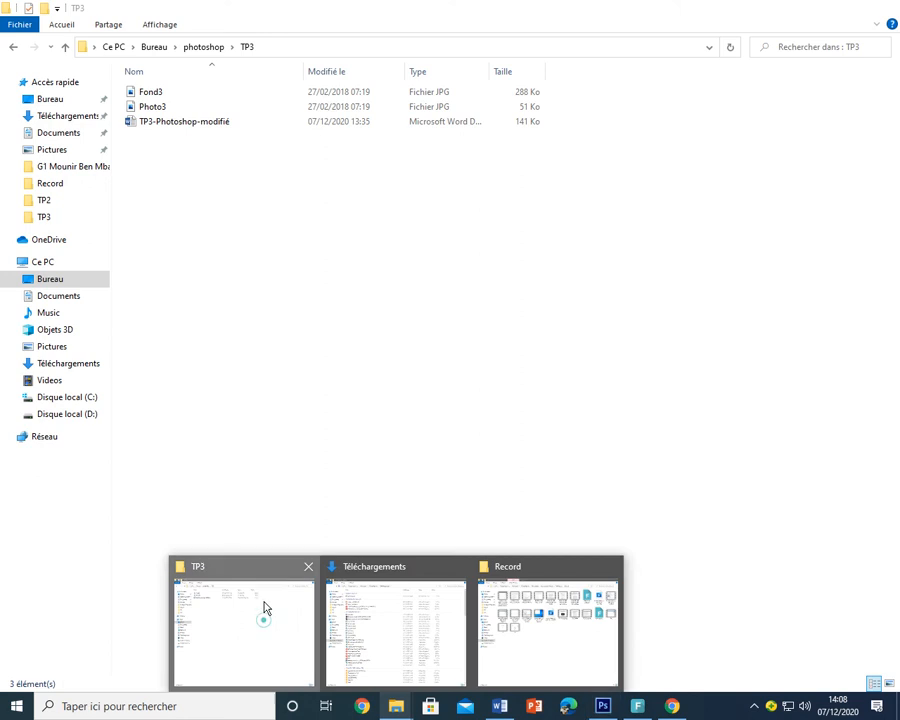
# - Browse to the student's folder on drive D and open the TP3-Fusion JPEG in the photo viewer
pyautogui.click(262, 605)
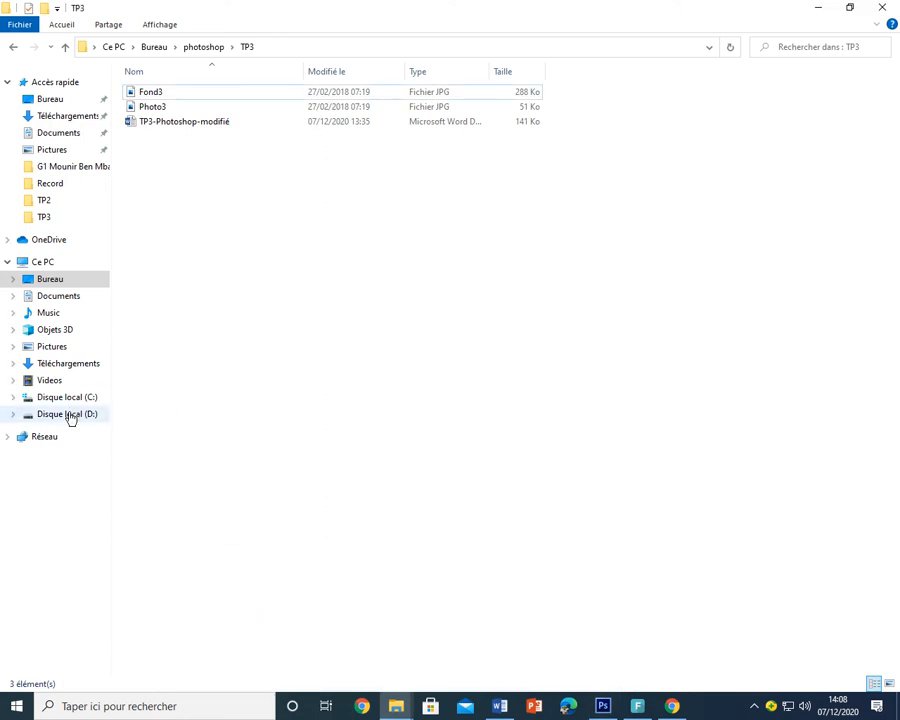
pyautogui.click(70, 418)
pyautogui.doubleClick(178, 107)
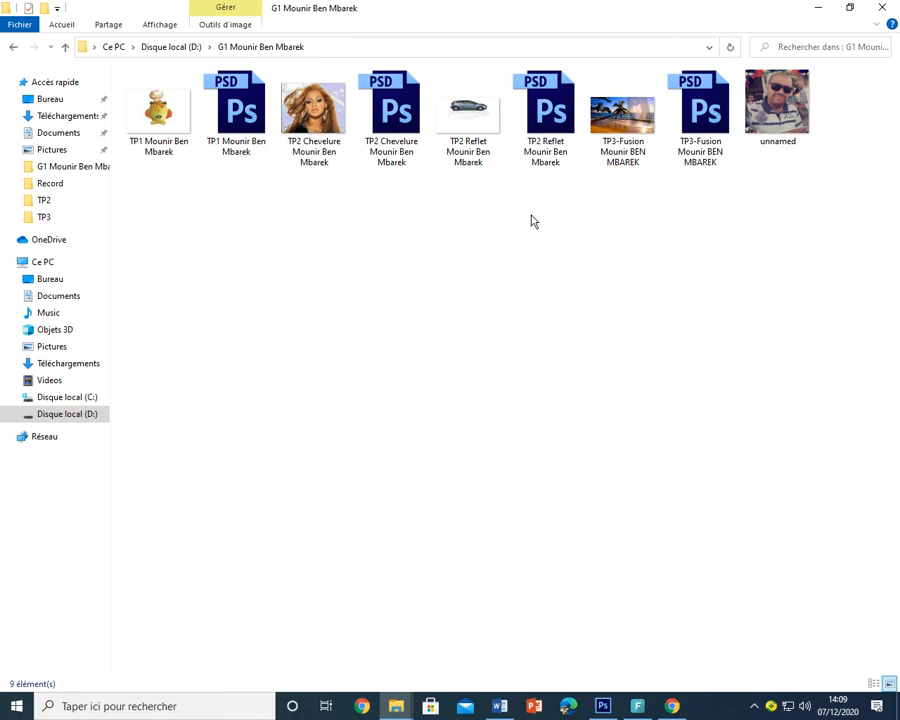
pyautogui.click(618, 118)
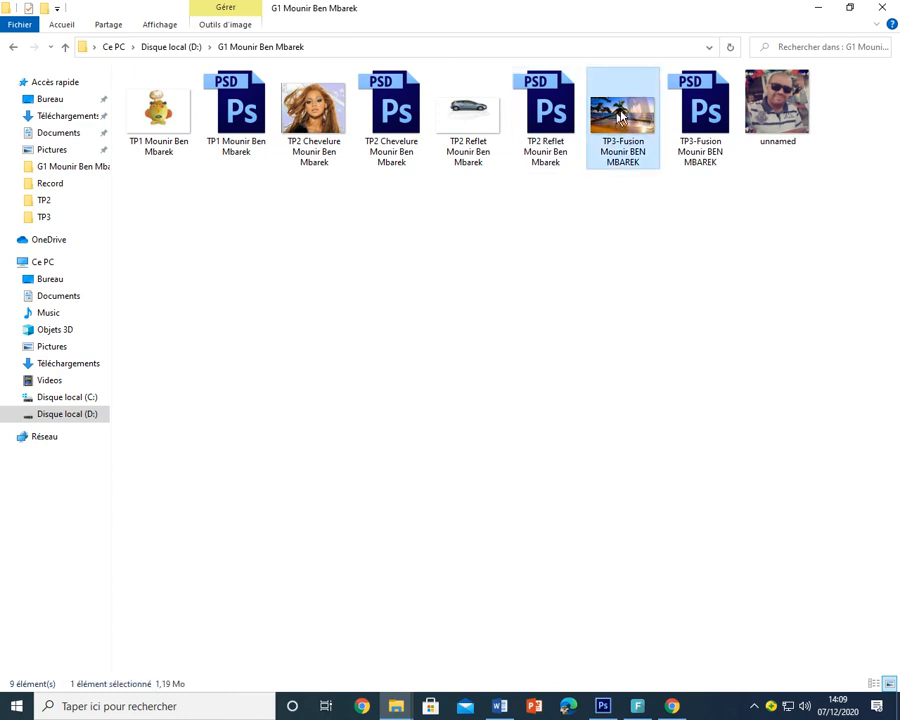
pyautogui.doubleClick(621, 117)
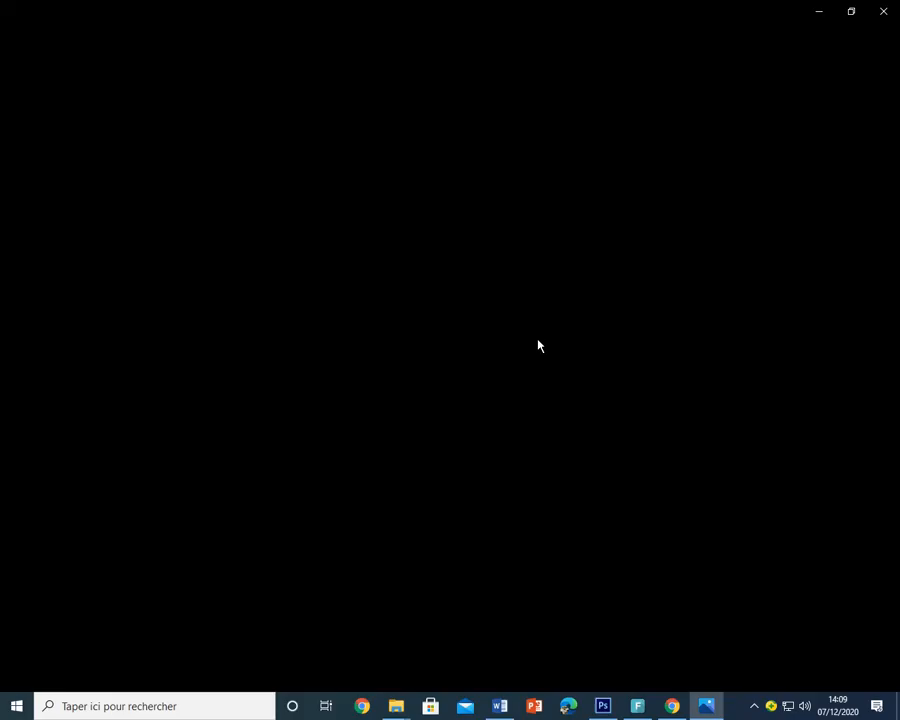